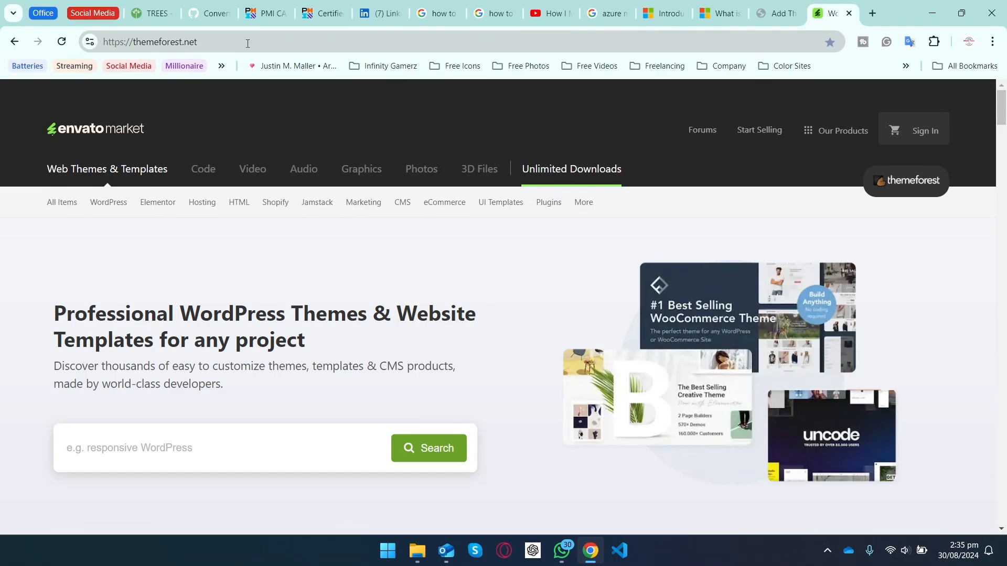
- Search ThemeForest for "flatsome theme" using the suggested search term
scroll(459, 409, down, 8)
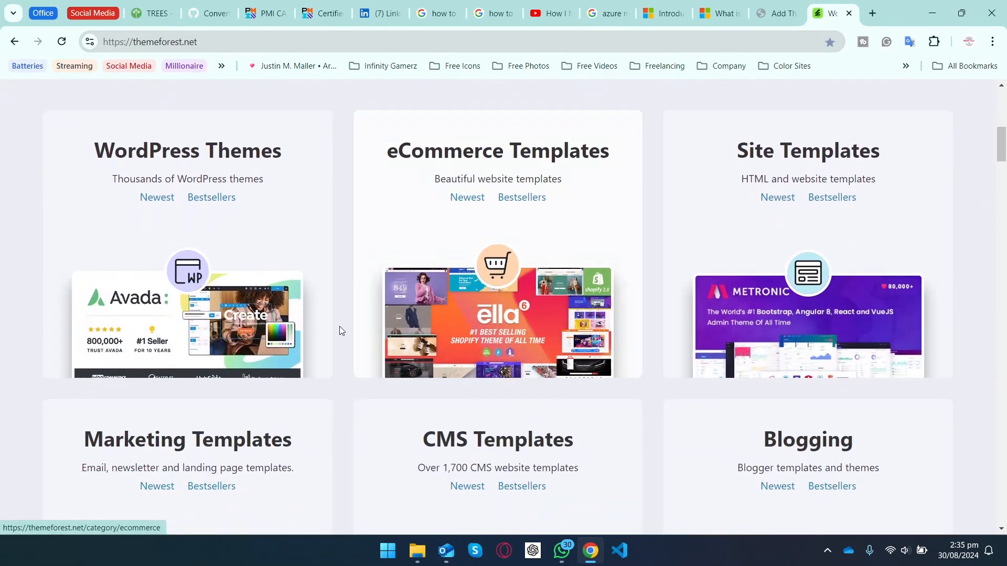
scroll(340, 328, up, 8)
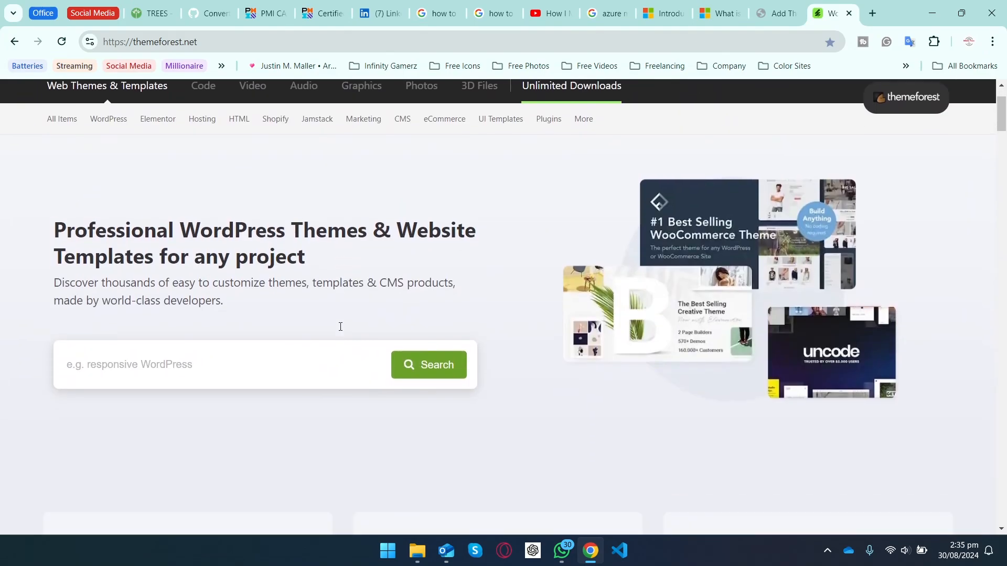
scroll(338, 326, up, 2)
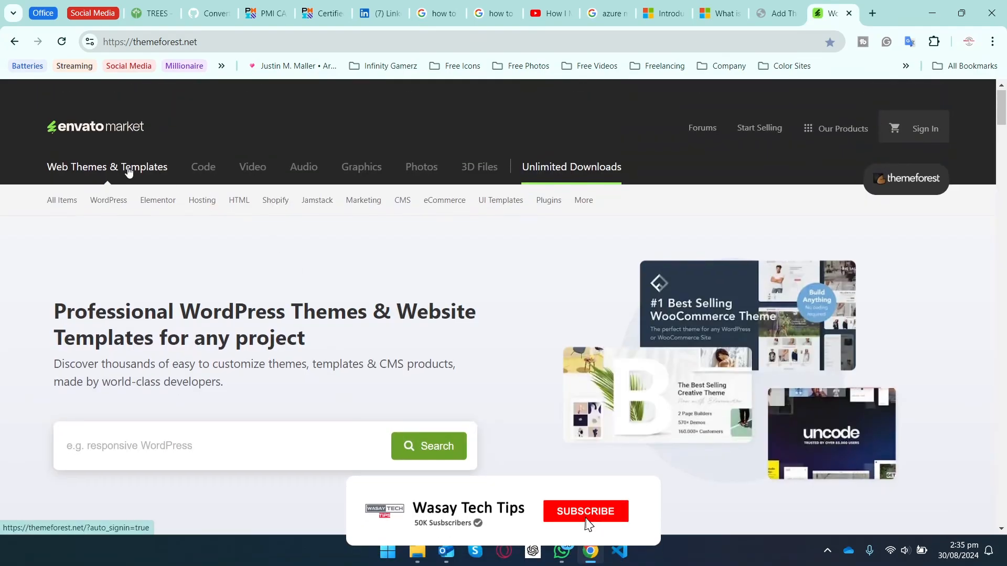
scroll(157, 414, down, 12)
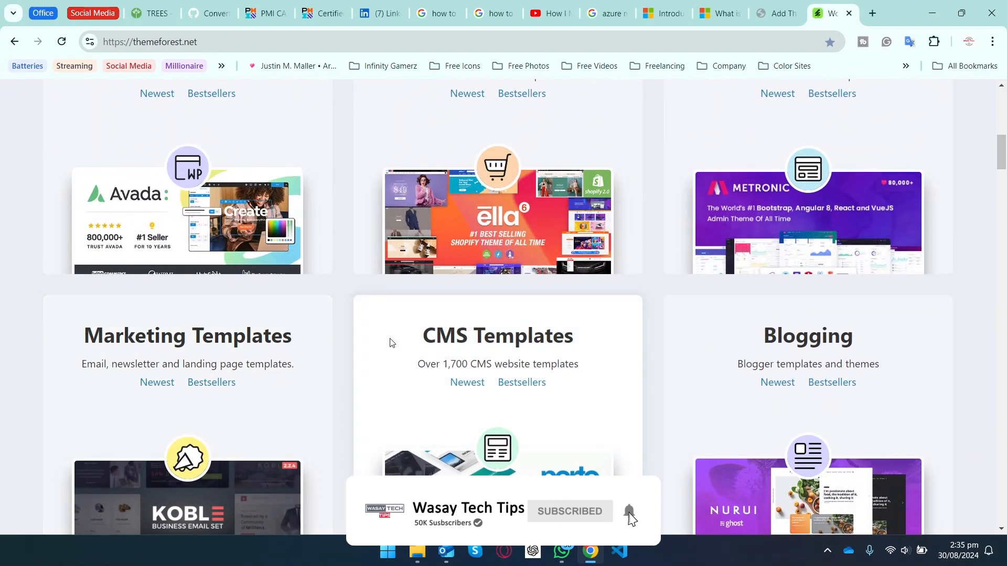
scroll(390, 343, down, 5)
scroll(390, 343, up, 15)
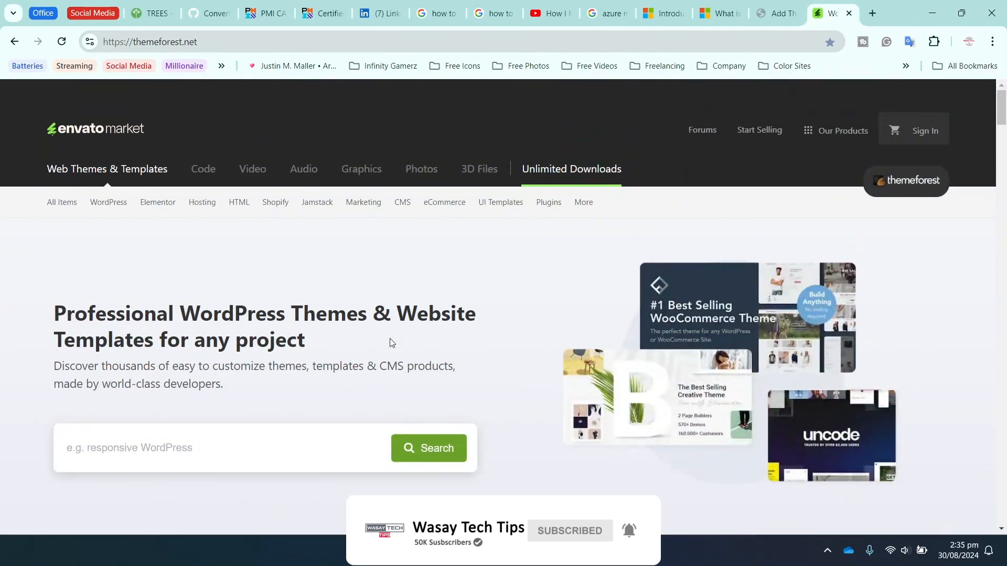
scroll(390, 343, down, 1)
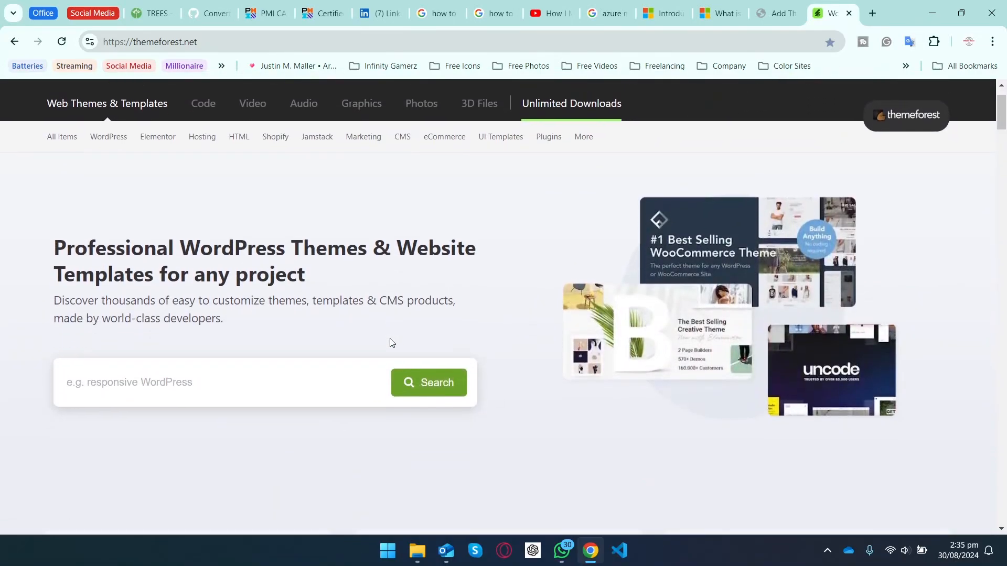
click(210, 381)
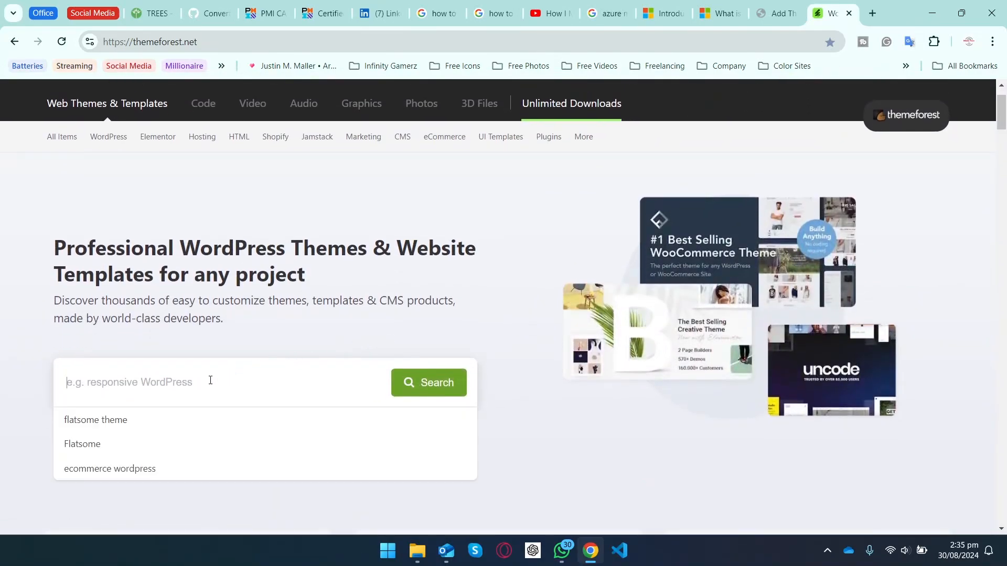
click(107, 427)
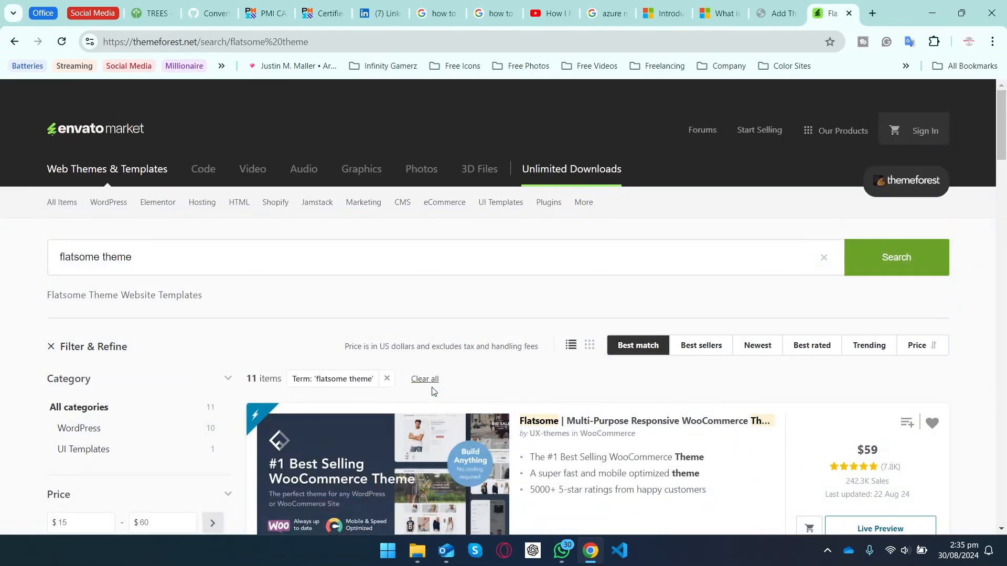
- Look through the theme search results, comparing the listed themes, their prices, ratings and sales
scroll(260, 355, down, 4)
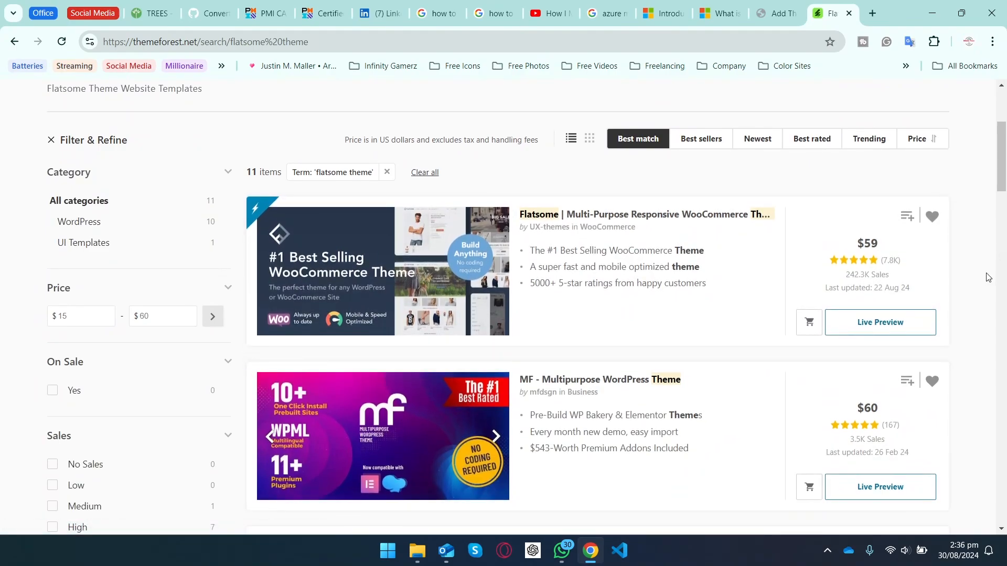
scroll(988, 278, down, 1)
scroll(988, 278, down, 1)
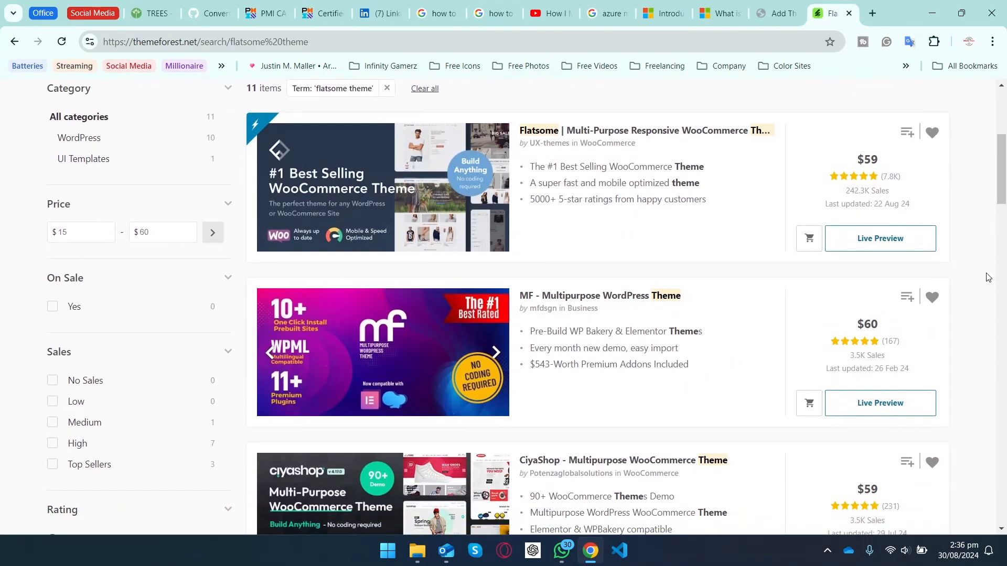
scroll(988, 277, up, 1)
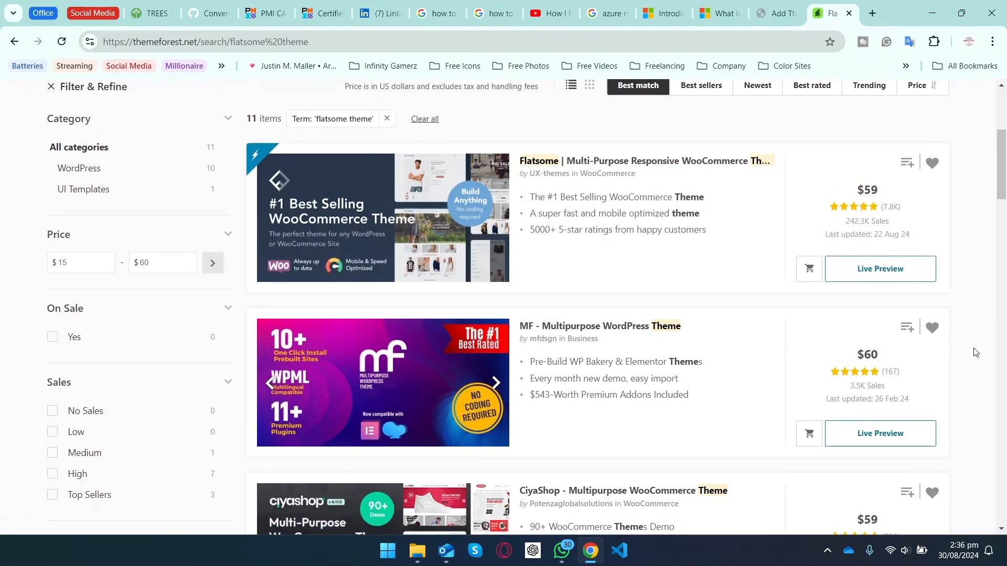
scroll(976, 353, down, 4)
scroll(977, 353, down, 20)
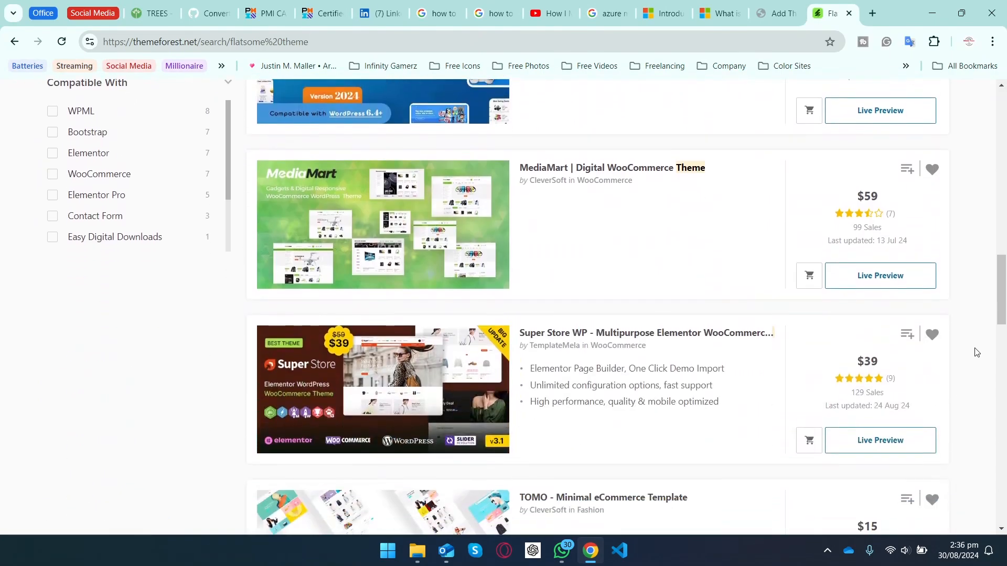
scroll(977, 353, down, 3)
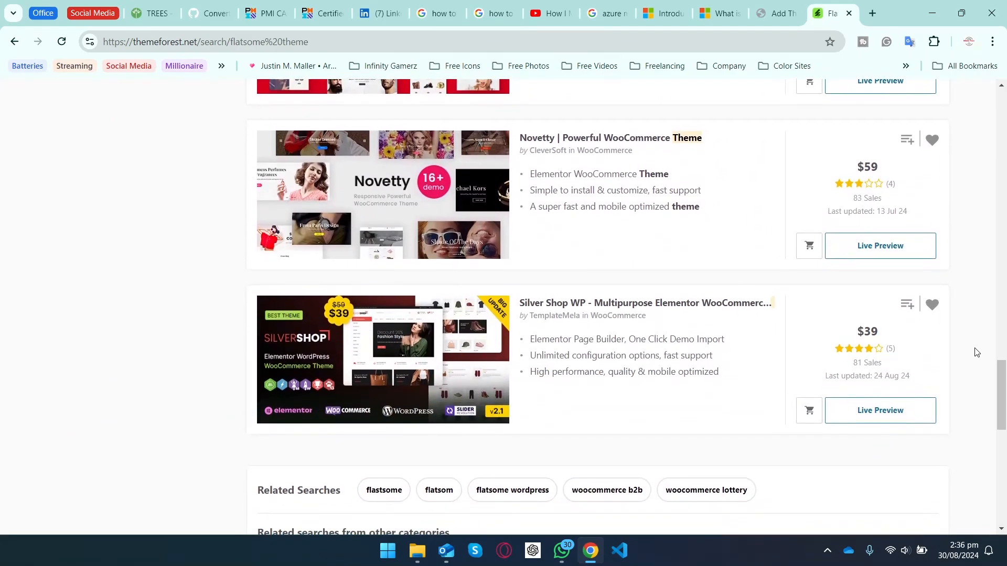
scroll(976, 352, up, 13)
scroll(977, 352, up, 9)
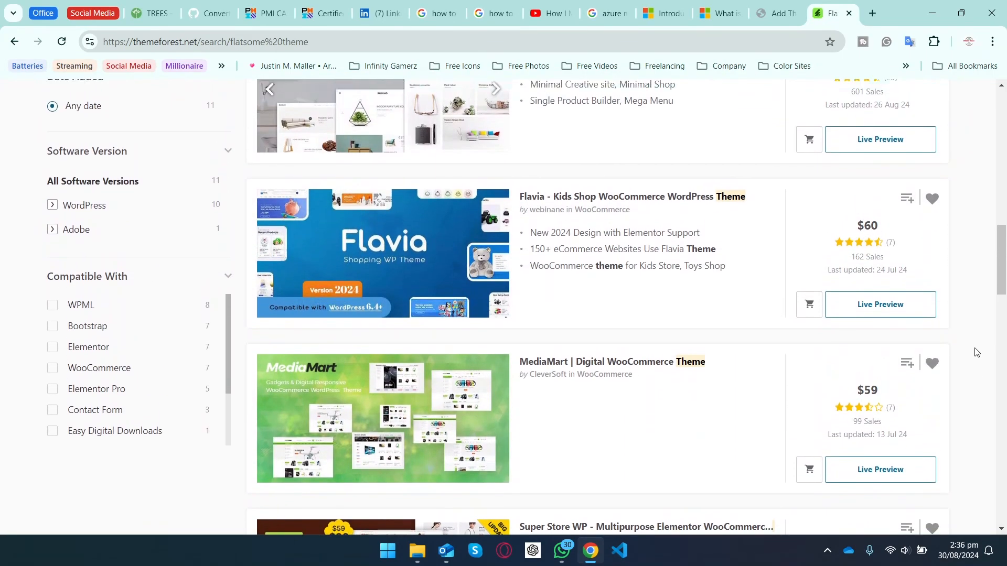
scroll(976, 353, up, 8)
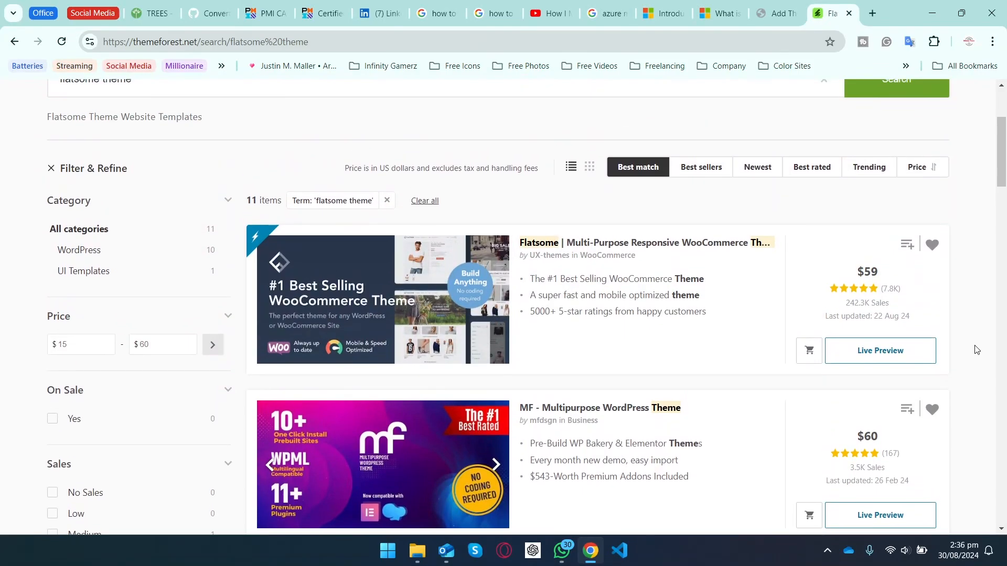
- View the live preview of the Flatsome WooCommerce theme, look over its features and shop demos, and close the preview
click(879, 358)
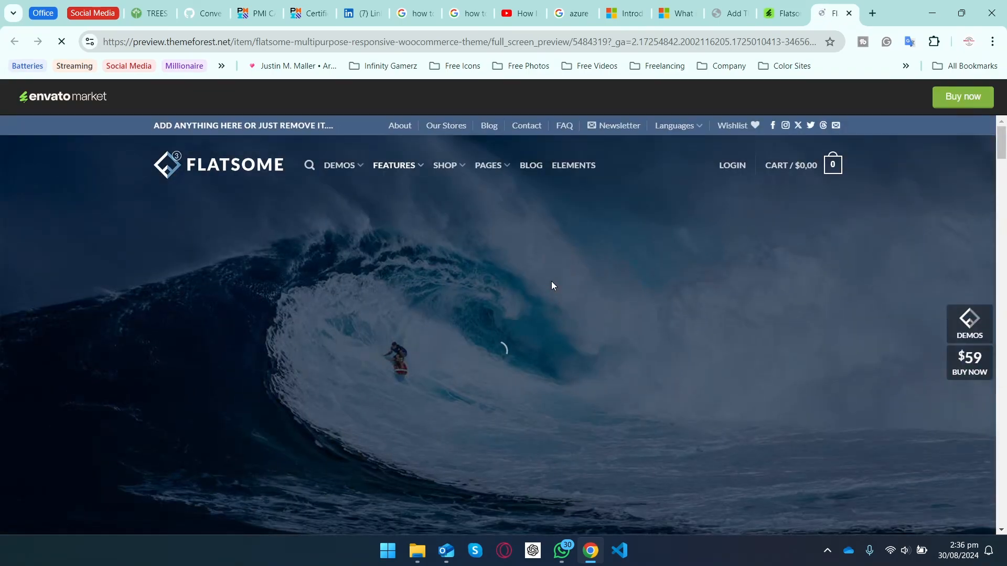
scroll(552, 283, down, 5)
scroll(552, 283, down, 10)
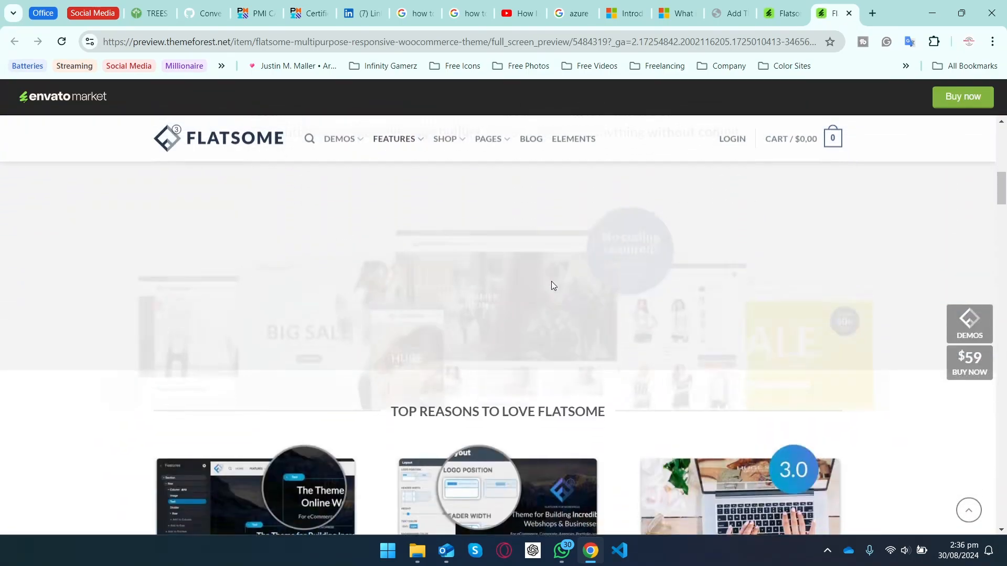
scroll(552, 286, down, 4)
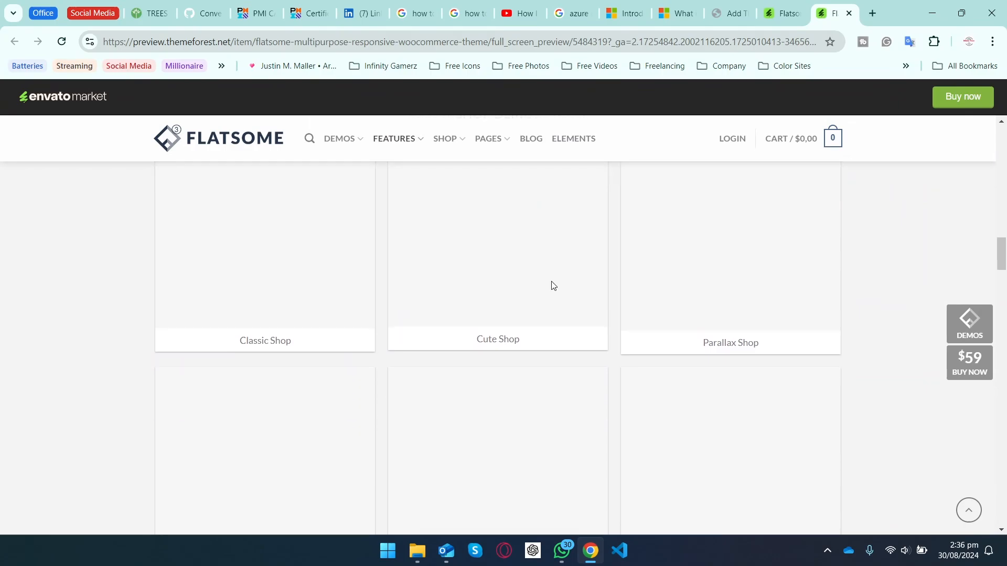
scroll(552, 286, up, 12)
scroll(551, 281, up, 8)
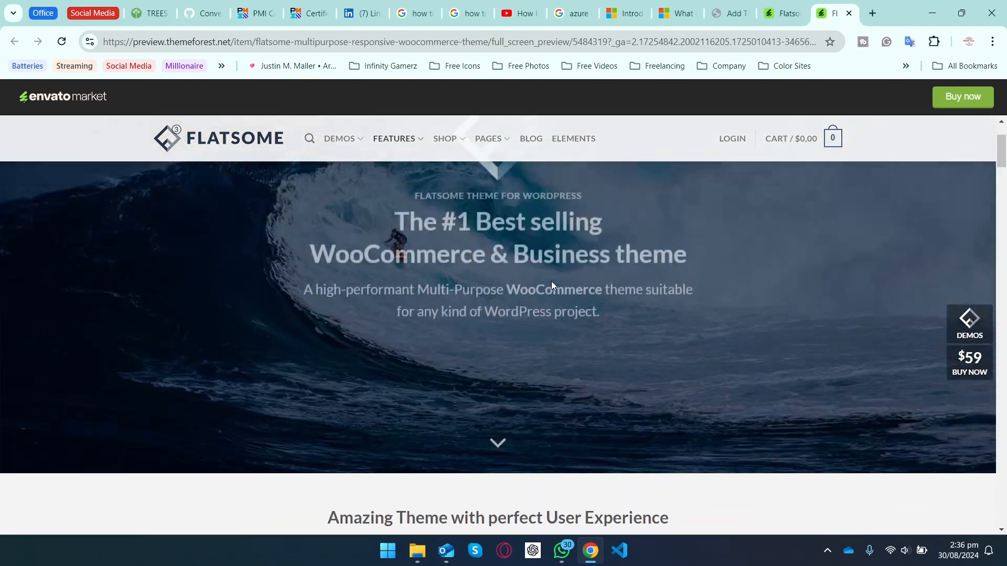
scroll(680, 293, down, 4)
scroll(682, 293, down, 10)
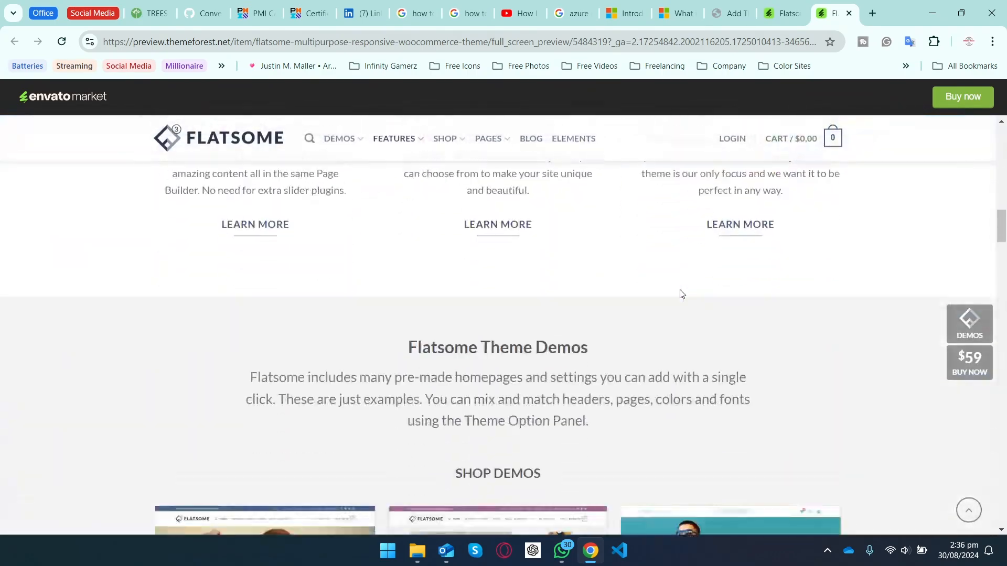
click(848, 14)
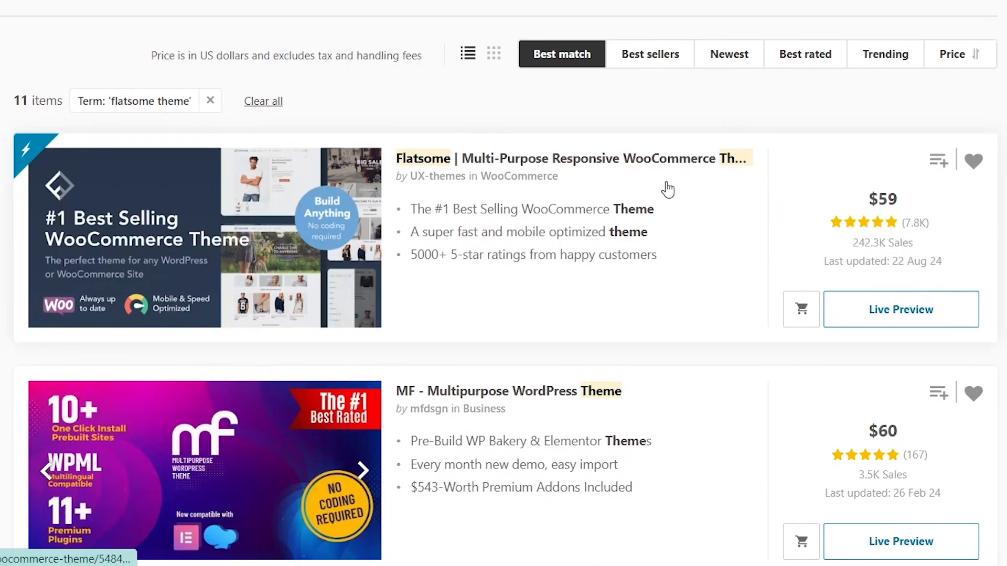
- Open the item page of the Flatsome Multi-Purpose Responsive WooCommerce Theme and review its details and license offer
click(684, 168)
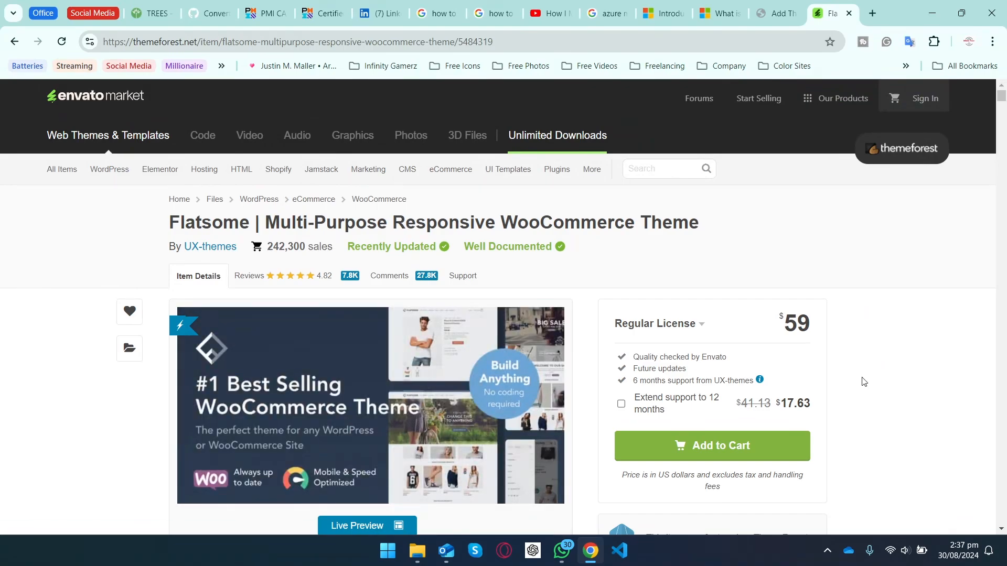
scroll(864, 382, down, 1)
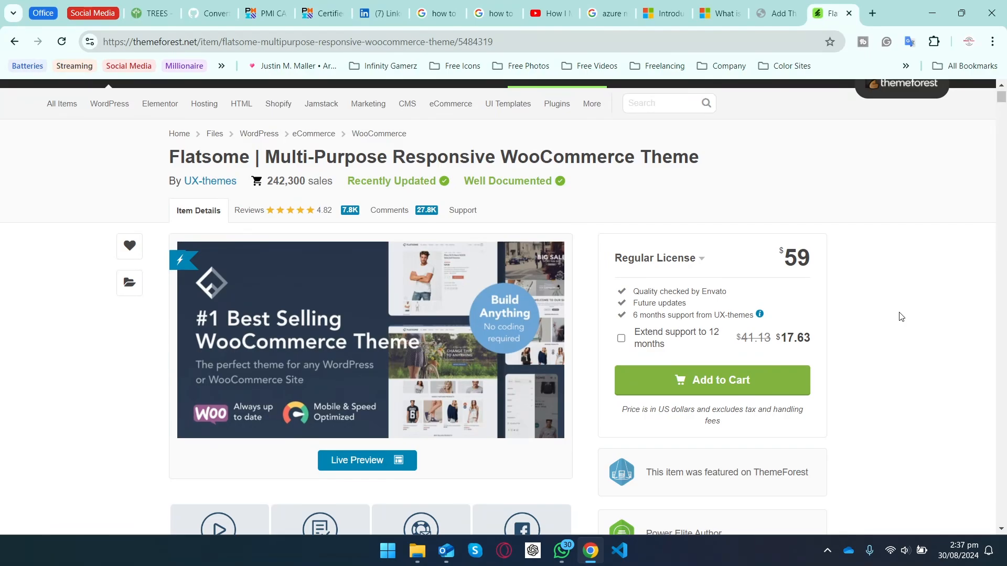
scroll(901, 316, down, 1)
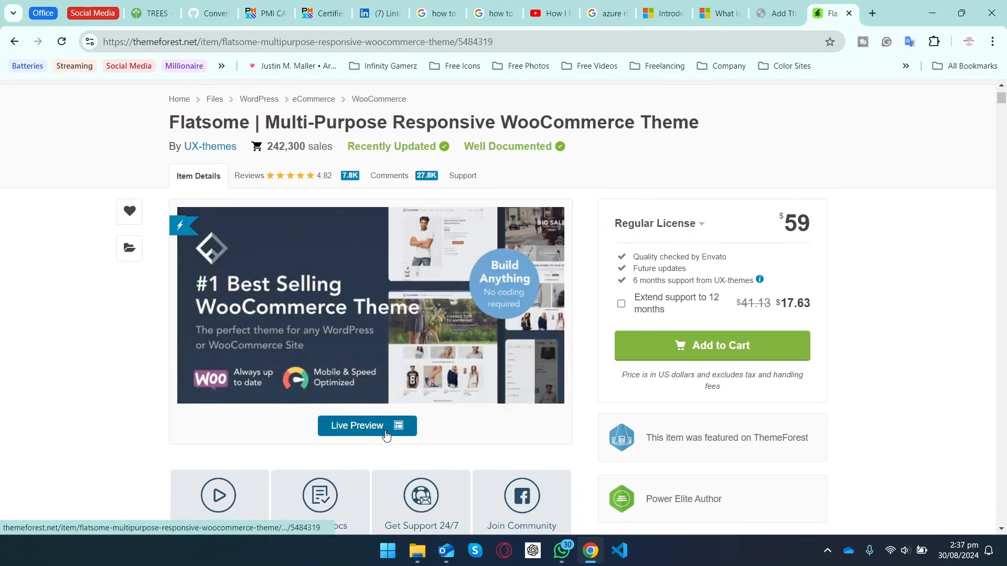
scroll(510, 438, down, 3)
scroll(510, 438, down, 20)
scroll(508, 435, down, 20)
scroll(511, 397, down, 20)
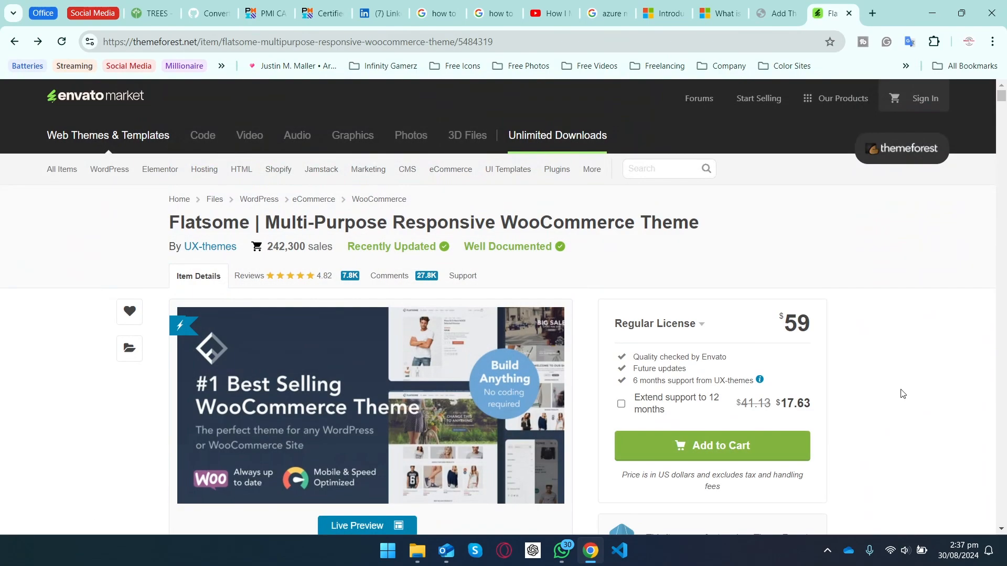
scroll(900, 393, down, 1)
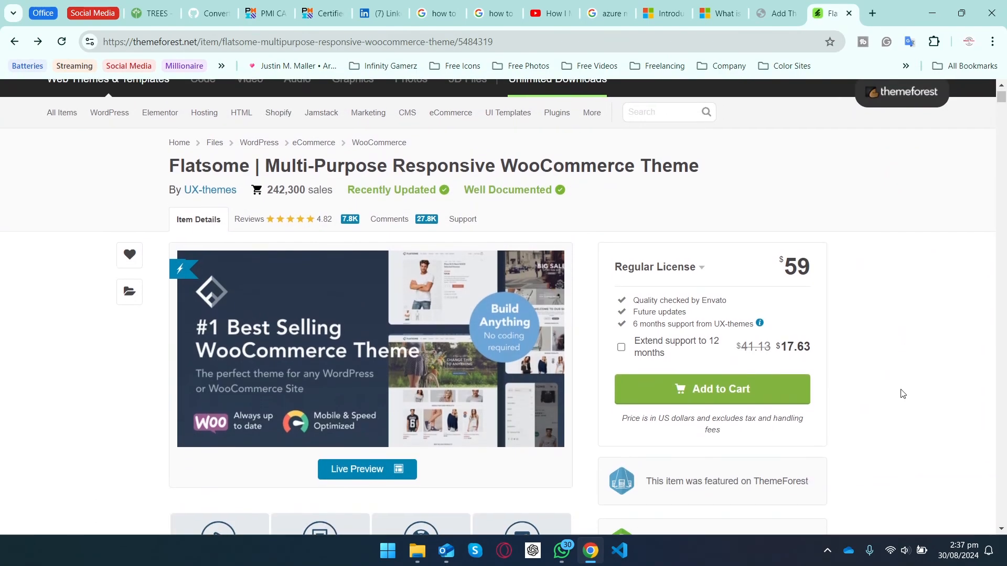
scroll(909, 428, up, 1)
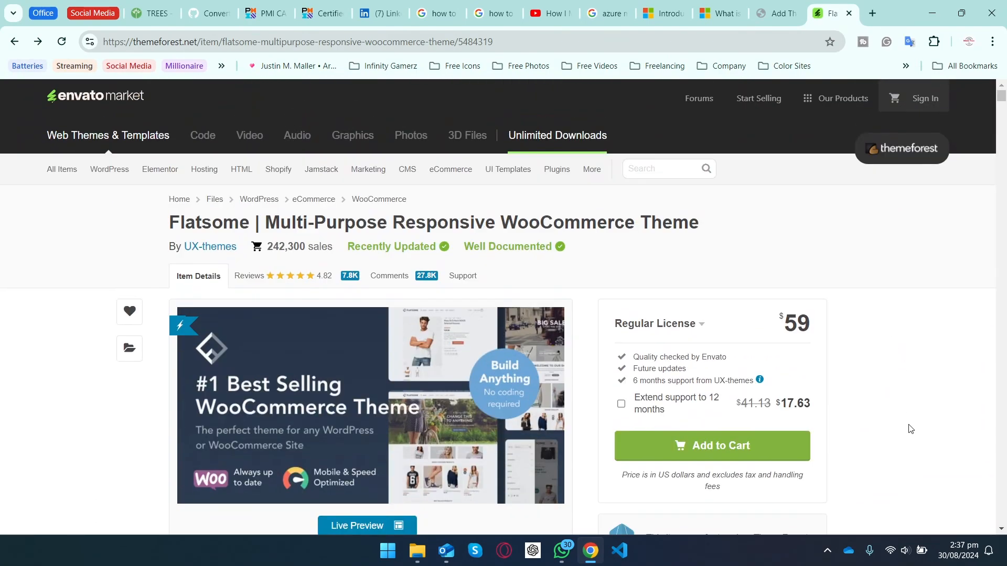
- Add the Flatsome theme with the Regular License to the cart and proceed to checkout
click(754, 447)
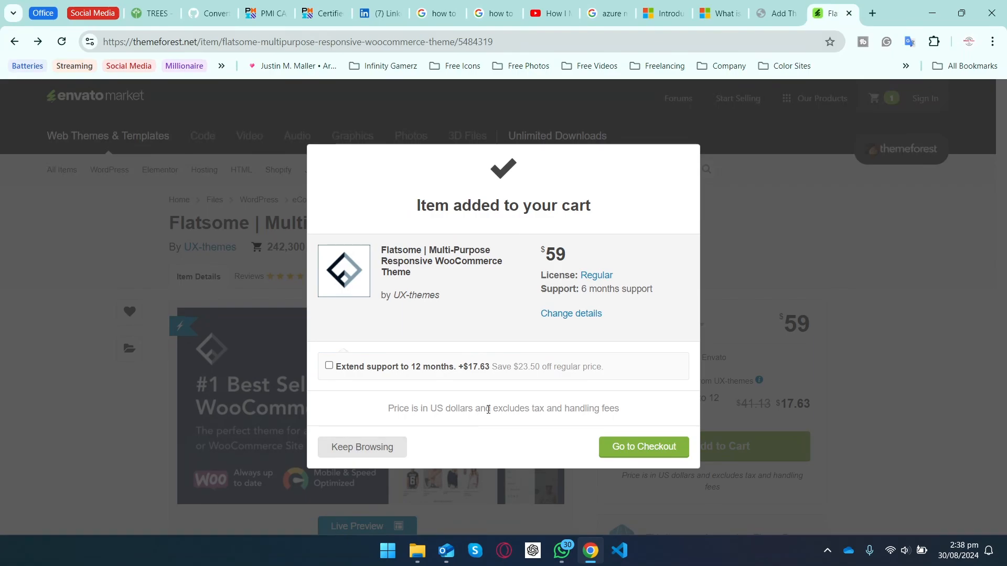
click(628, 452)
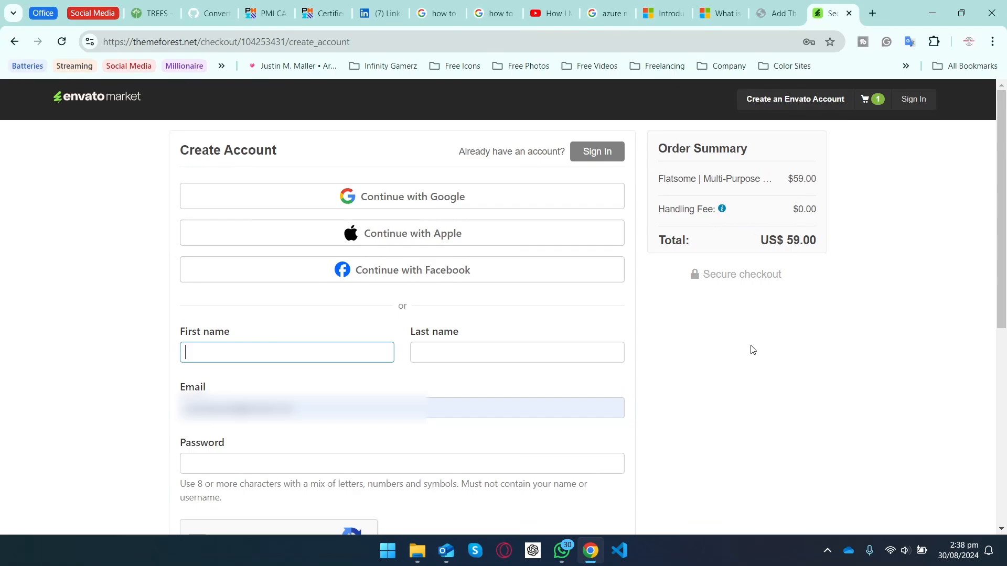
scroll(709, 392, down, 2)
scroll(708, 391, up, 2)
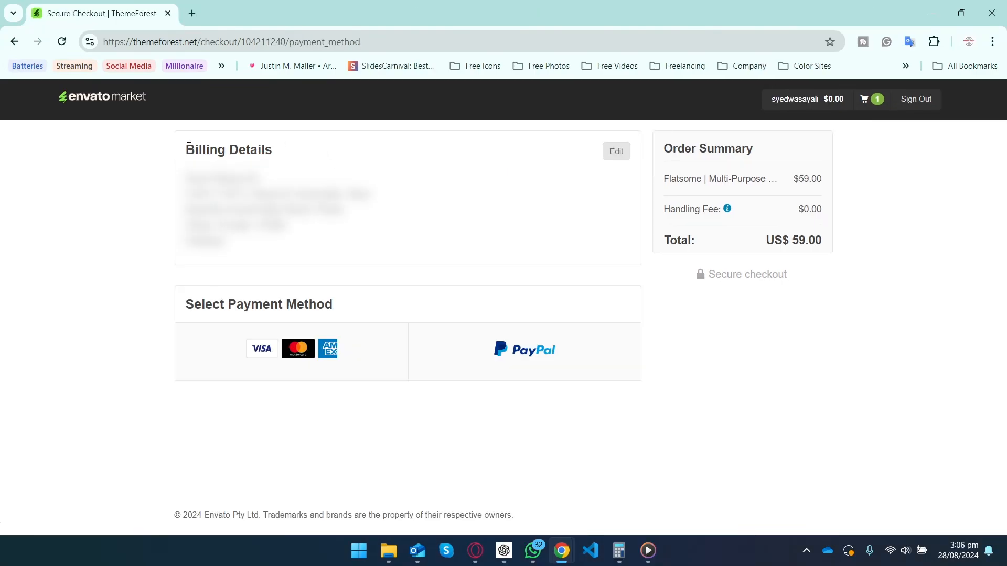
- Check the billing details section and choose credit card (Visa, Mastercard, Amex) as the payment method
drag(189, 146, 277, 151)
click(328, 152)
click(294, 363)
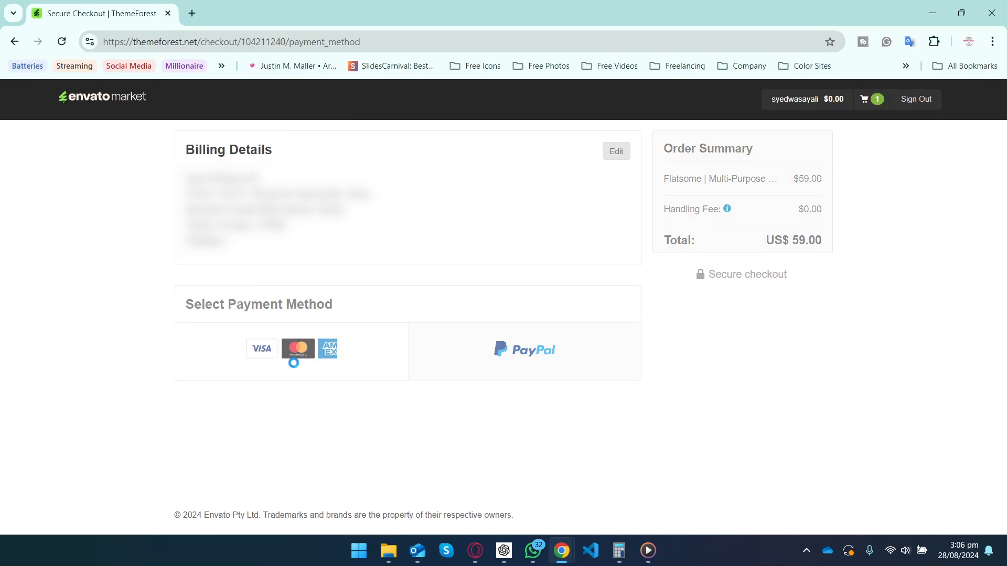
scroll(665, 366, down, 5)
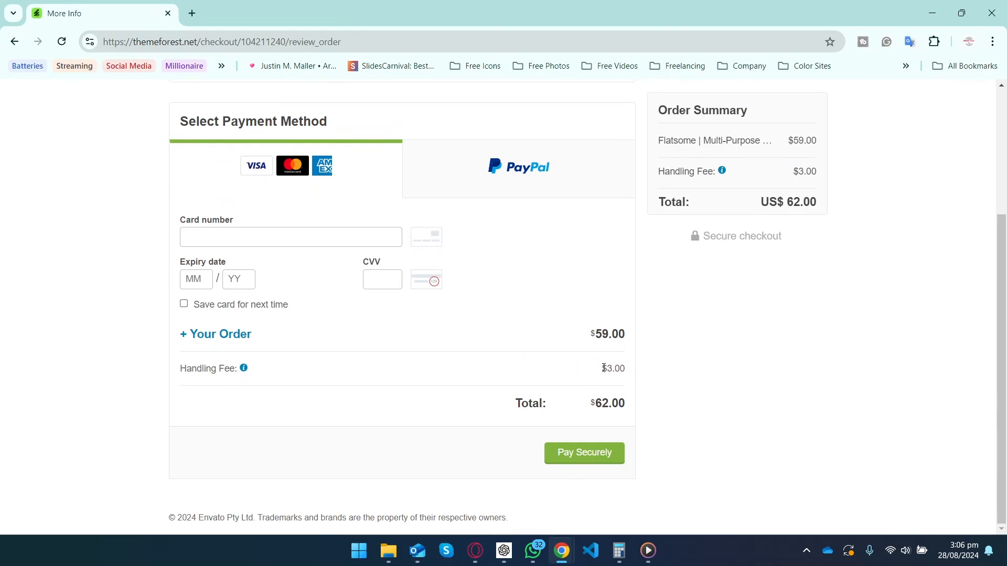
- Check the order total, submit the card payment for the Flatsome theme, and go to the account's purchased downloads
drag(627, 409, 592, 407)
click(645, 375)
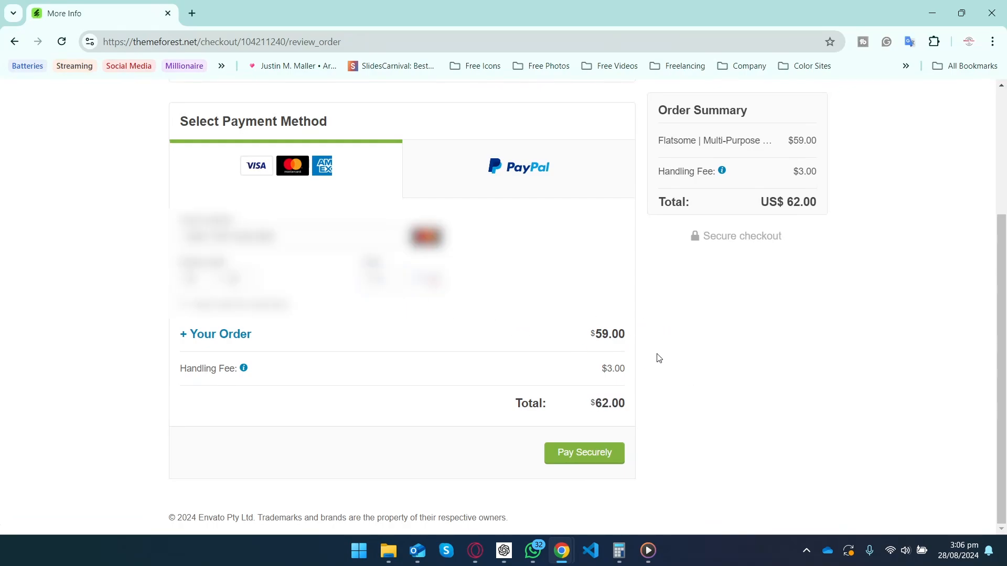
click(592, 466)
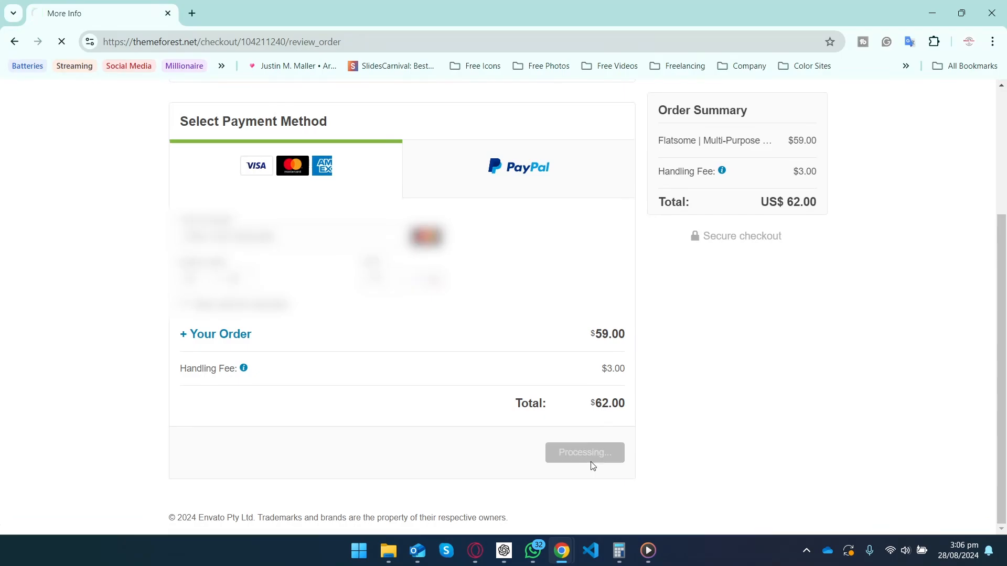
drag(46, 265, 233, 266)
click(116, 292)
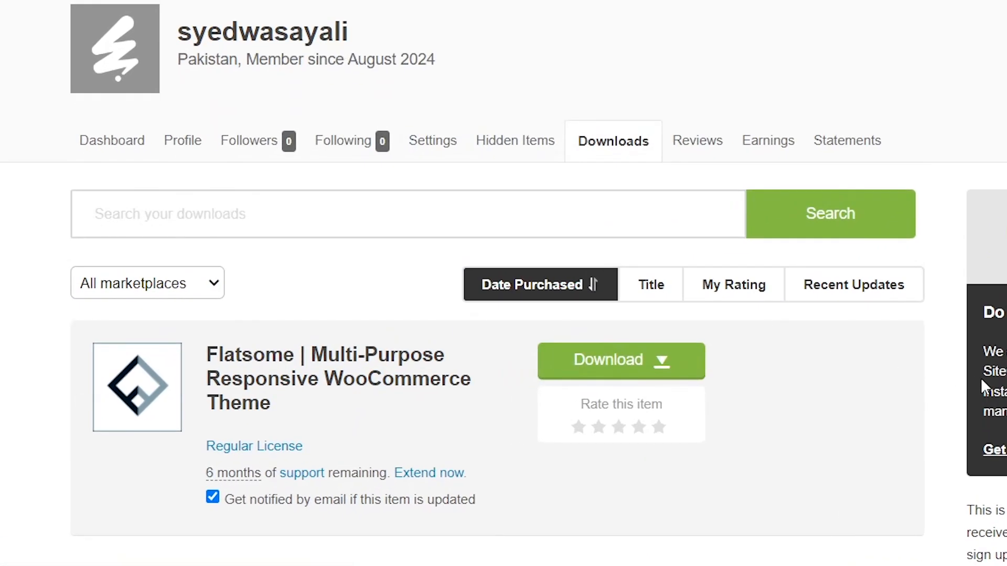
- Download Flatsome's installable WordPress file and its license certificate & purchase code (PDF), and check both files in the theme downloaded folder
click(665, 362)
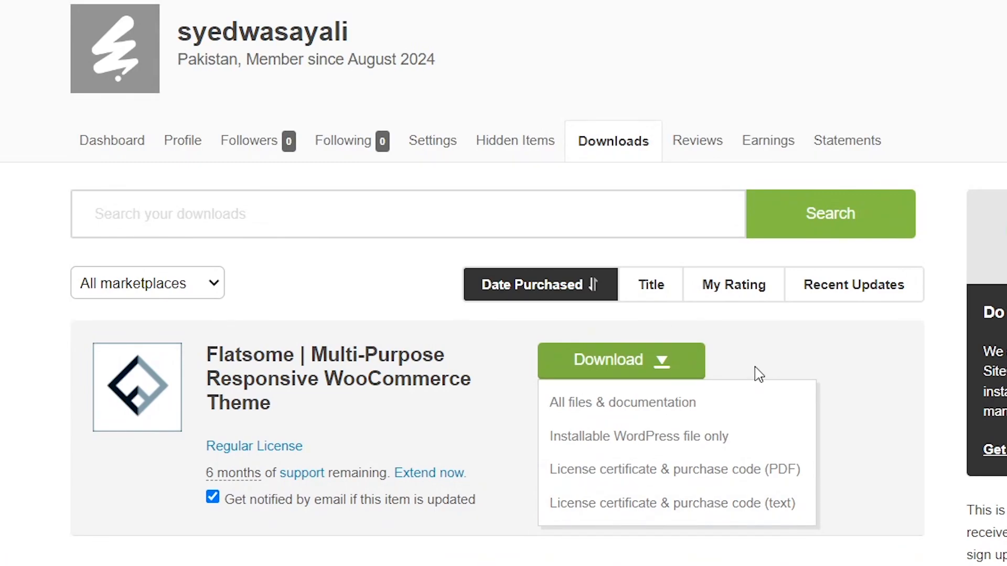
click(660, 436)
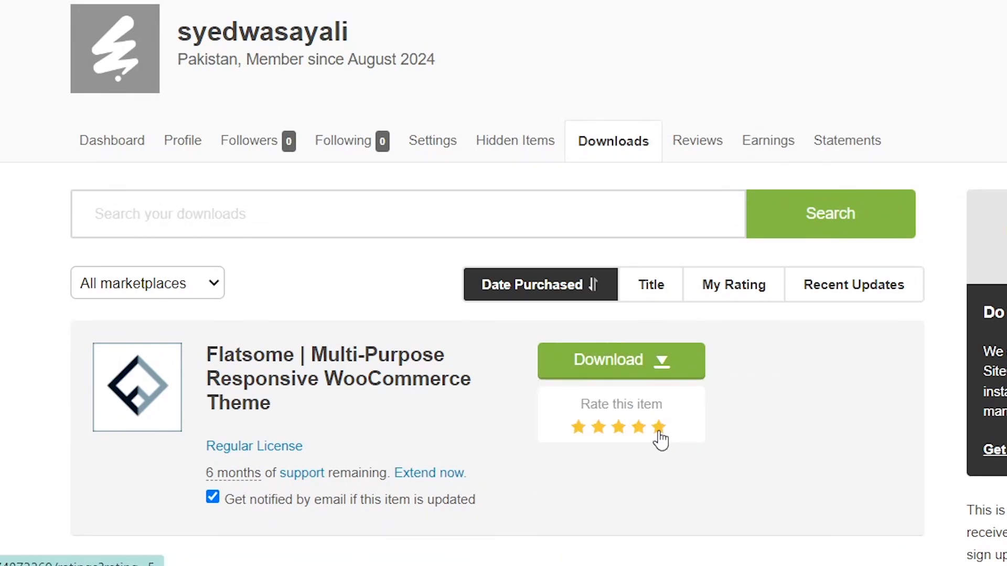
click(654, 370)
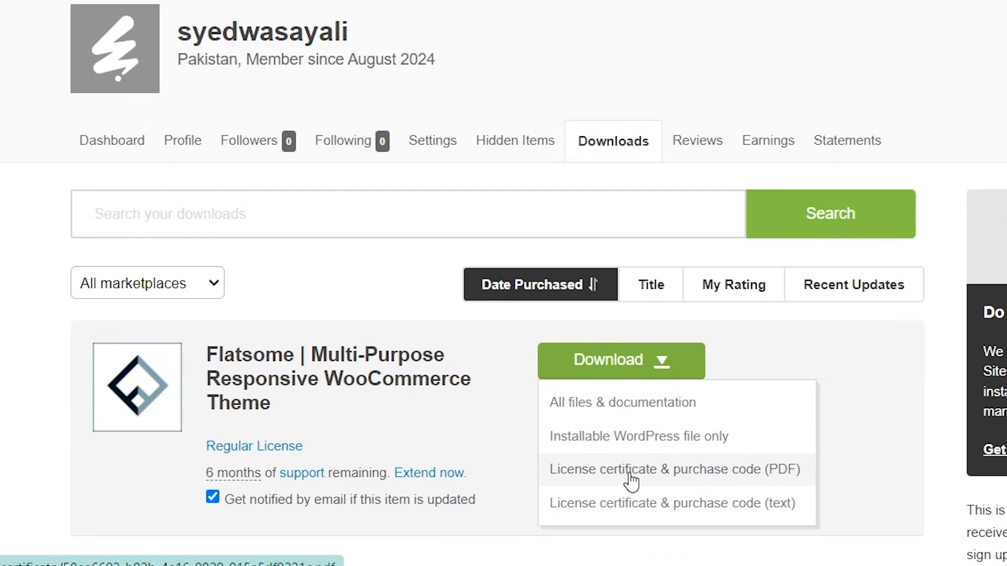
click(632, 469)
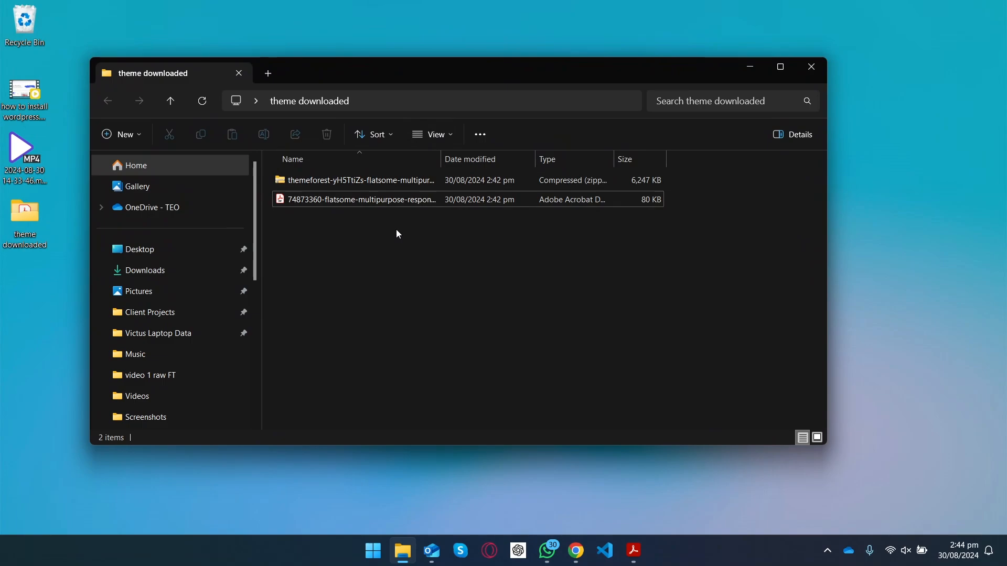
click(333, 175)
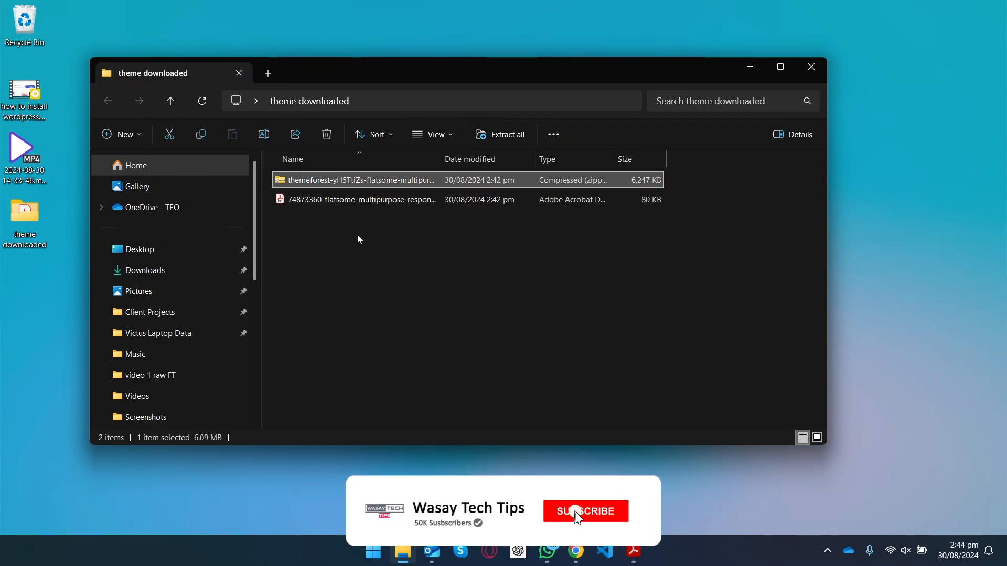
key(Down)
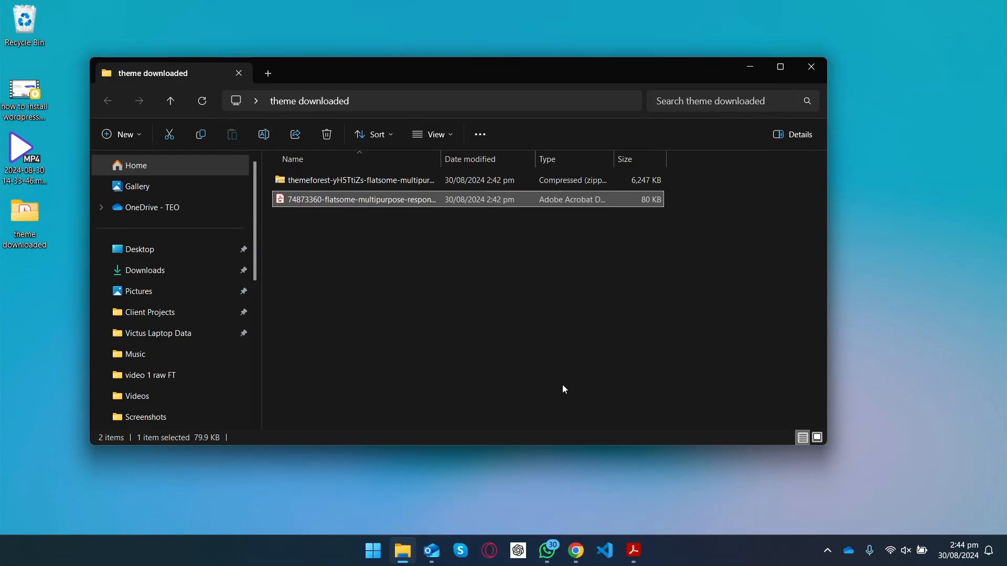
- Switch to Chrome, open infinitygamerz.com.pk/wp-admin/ and log in to the WordPress dashboard with the saved credentials
click(576, 551)
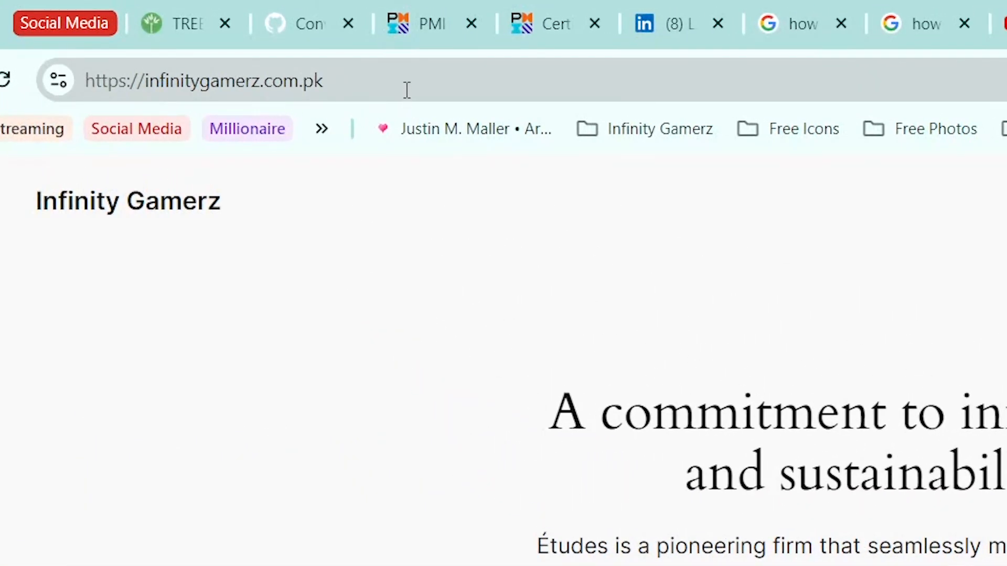
click(407, 90)
click(407, 90)
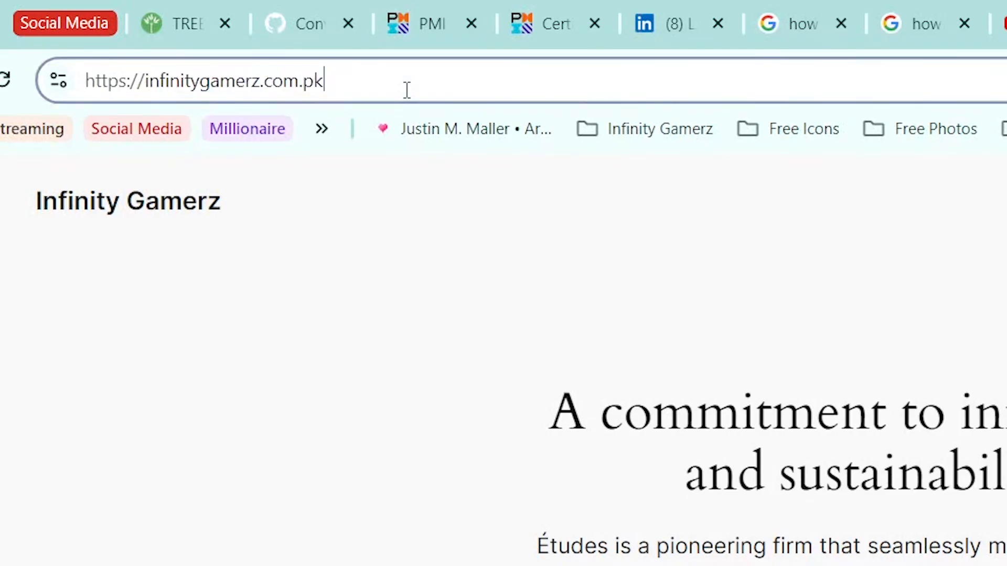
text(/w)
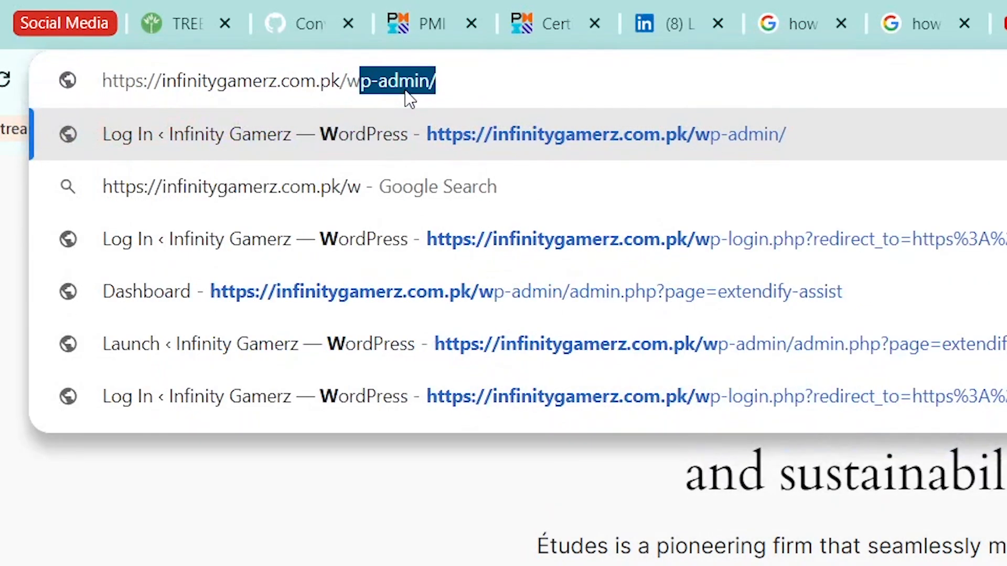
text(p-admin/)
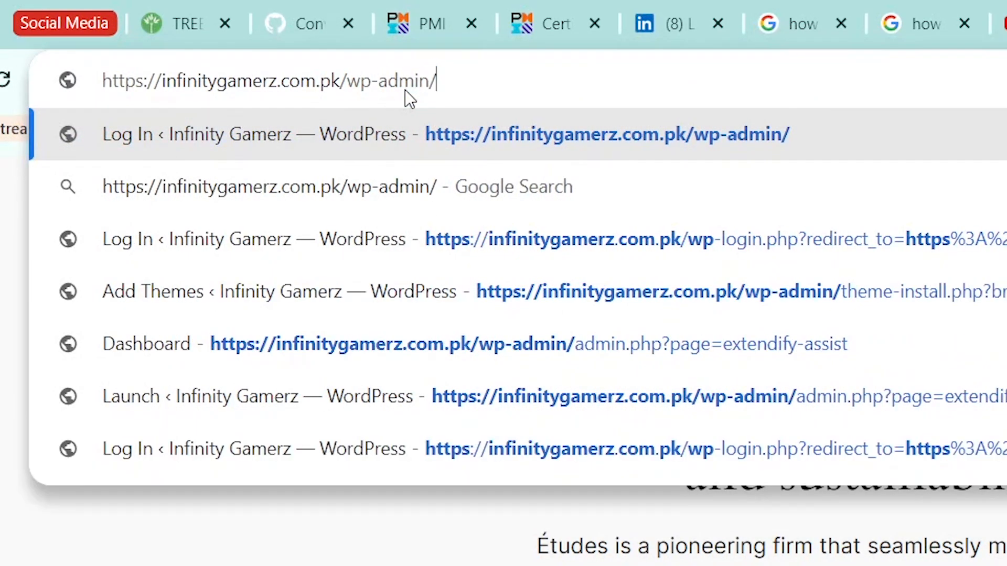
key(Return)
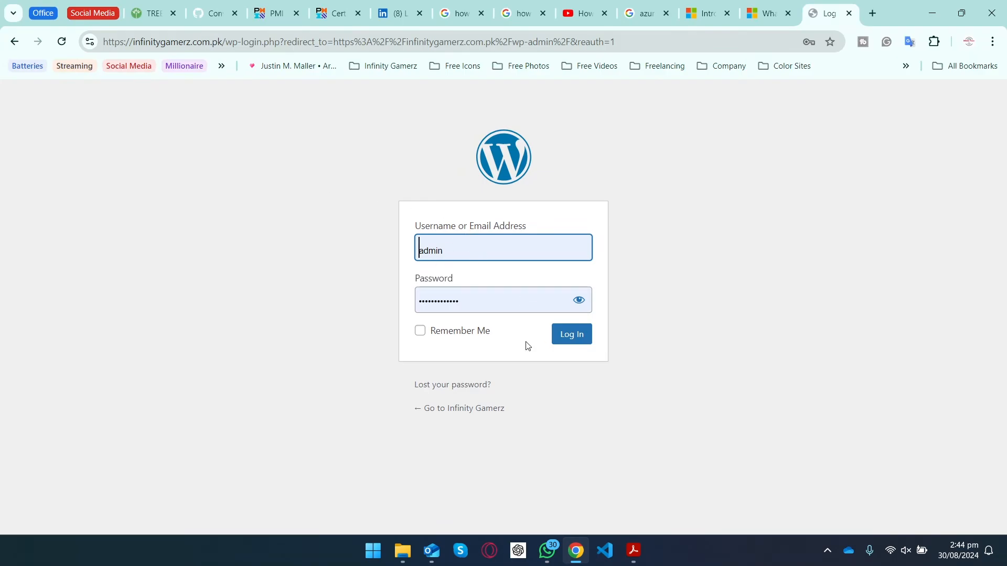
click(559, 338)
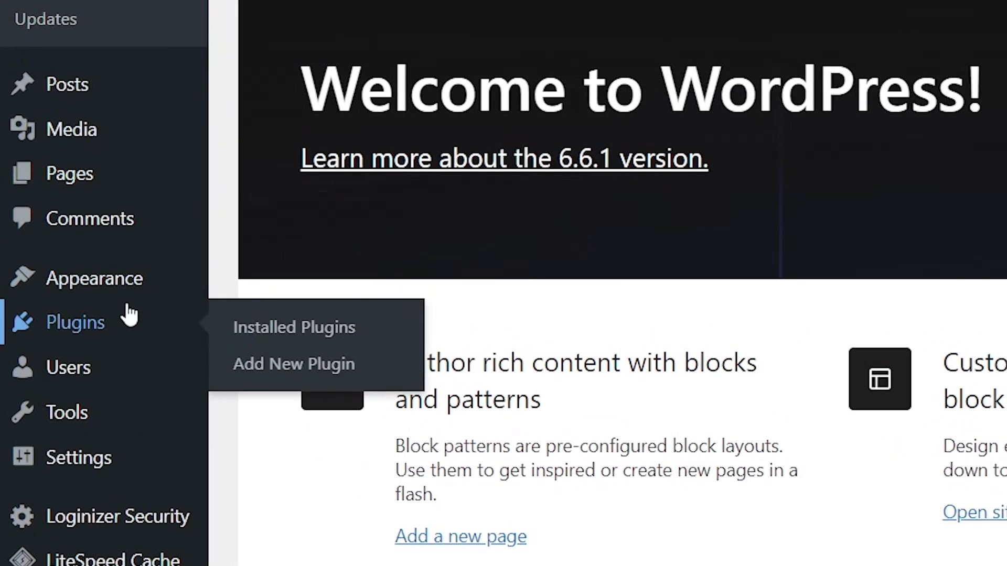
- Go to the site's installed themes and open the form for uploading a new theme in .zip format
mouse_move(55, 297)
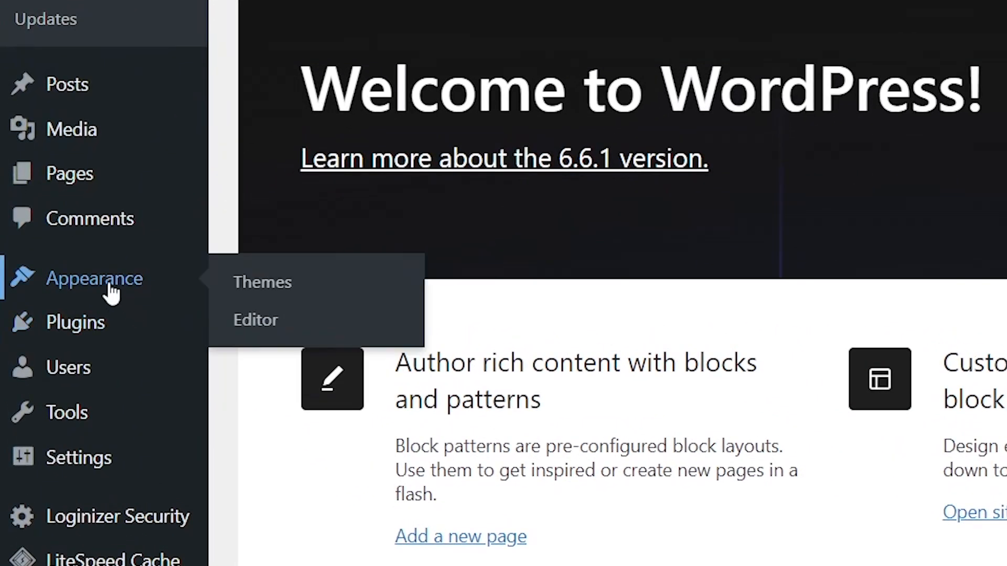
click(241, 286)
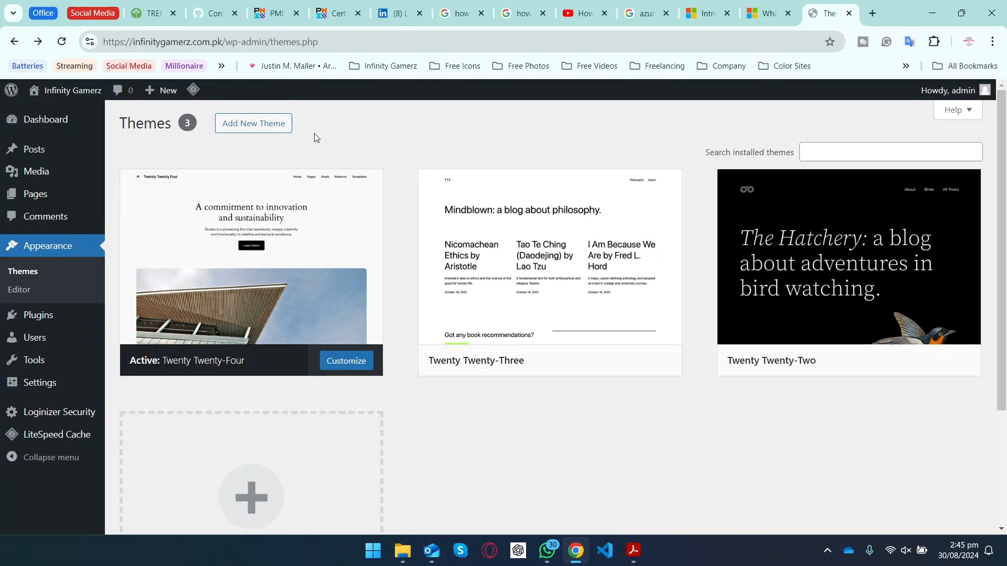
click(277, 131)
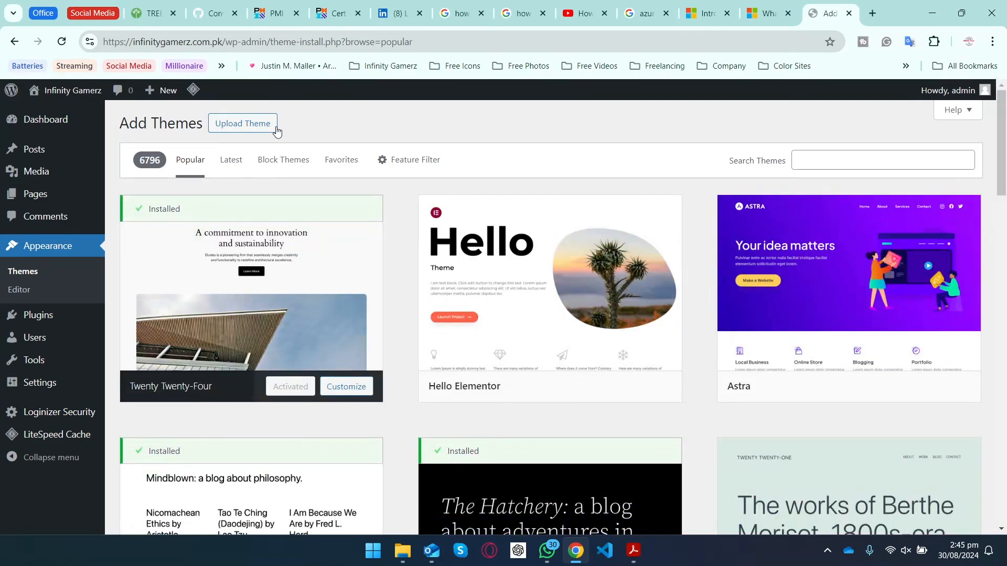
click(276, 129)
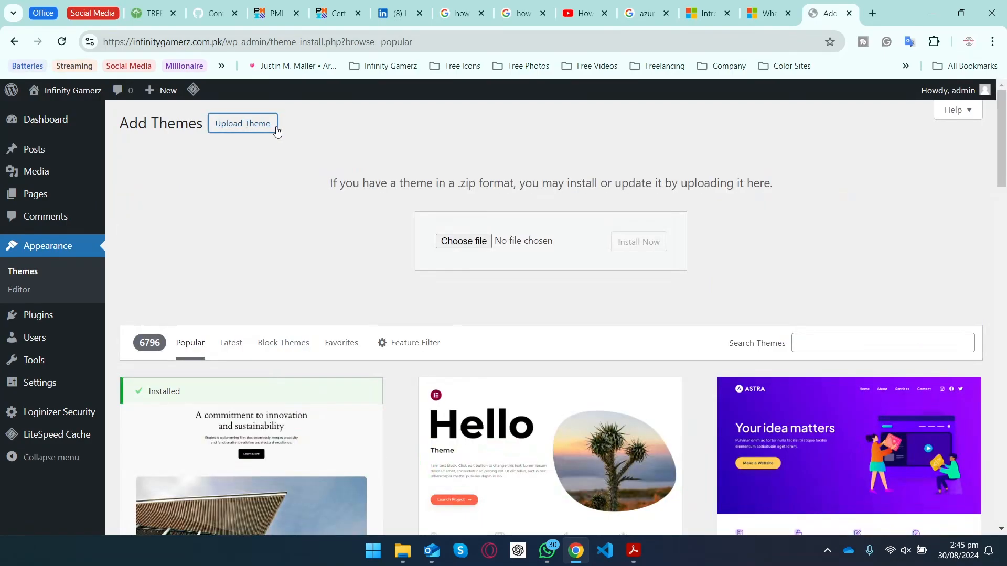
- Install the theme from the downloaded ThemeForest Flatsome zip file in the theme downloaded folder and activate it
click(464, 241)
click(217, 105)
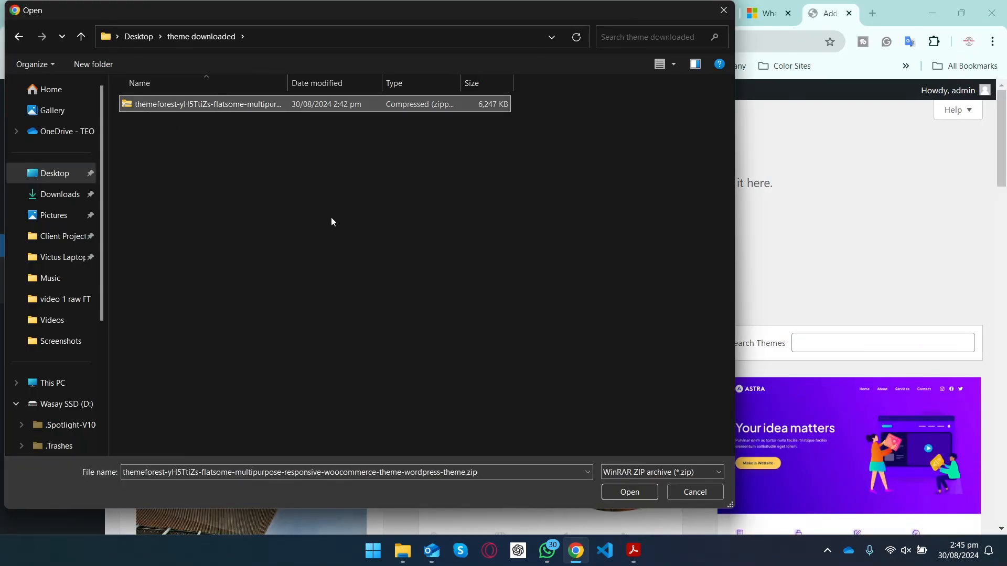
click(635, 498)
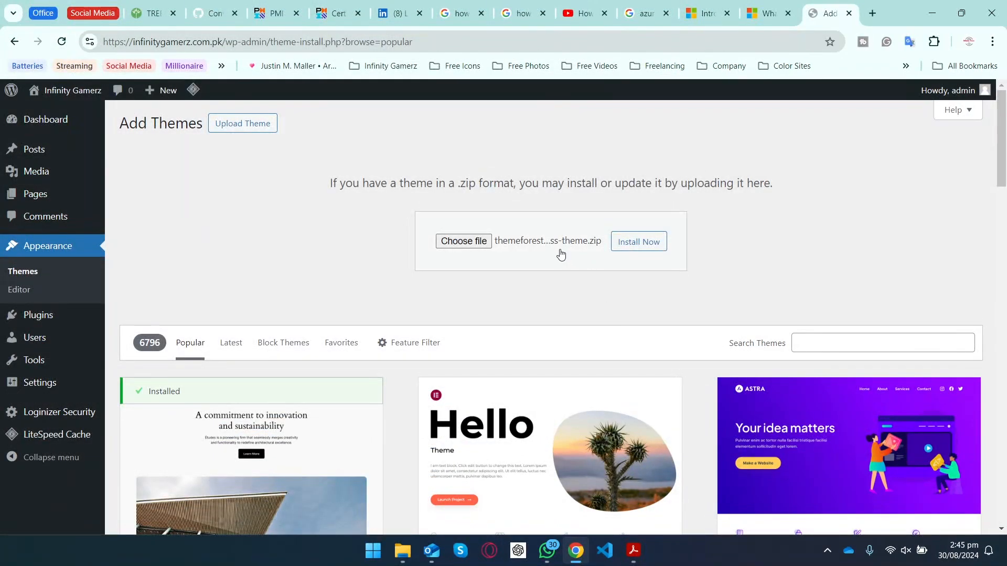
click(622, 243)
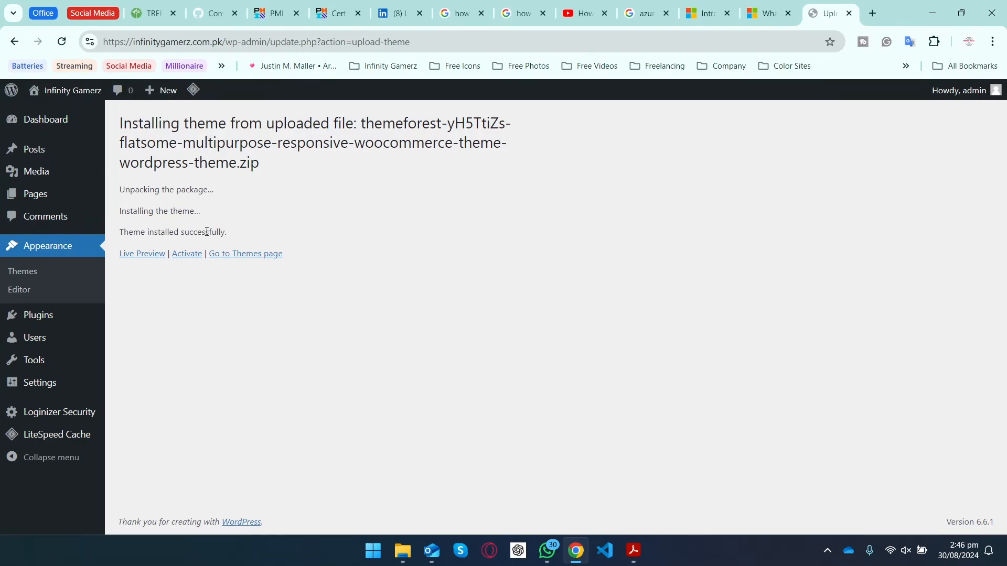
click(186, 255)
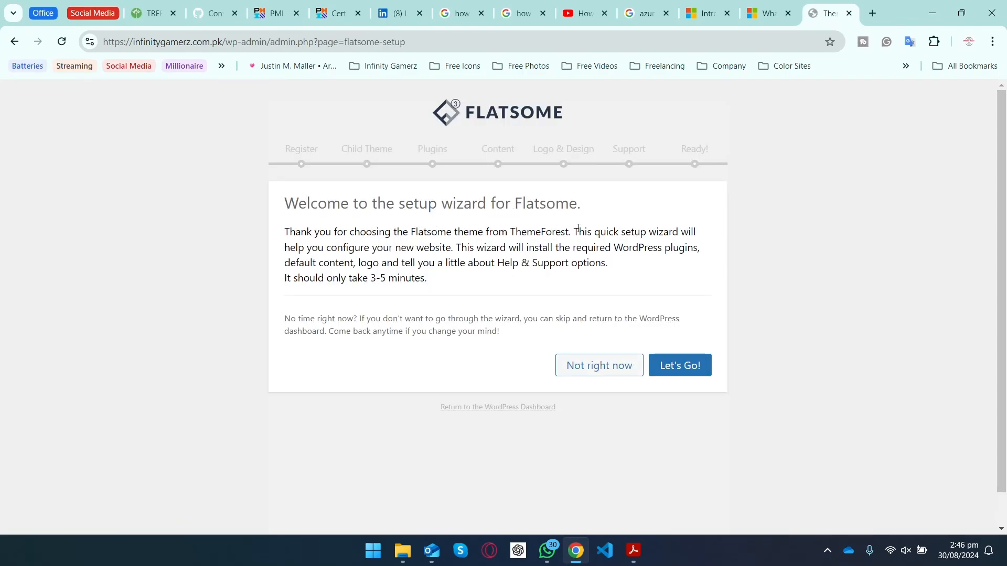
- Start the Flatsome setup wizard and register the theme with the purchase code from the license certificate PDF, confirming the Envato License Terms
click(689, 374)
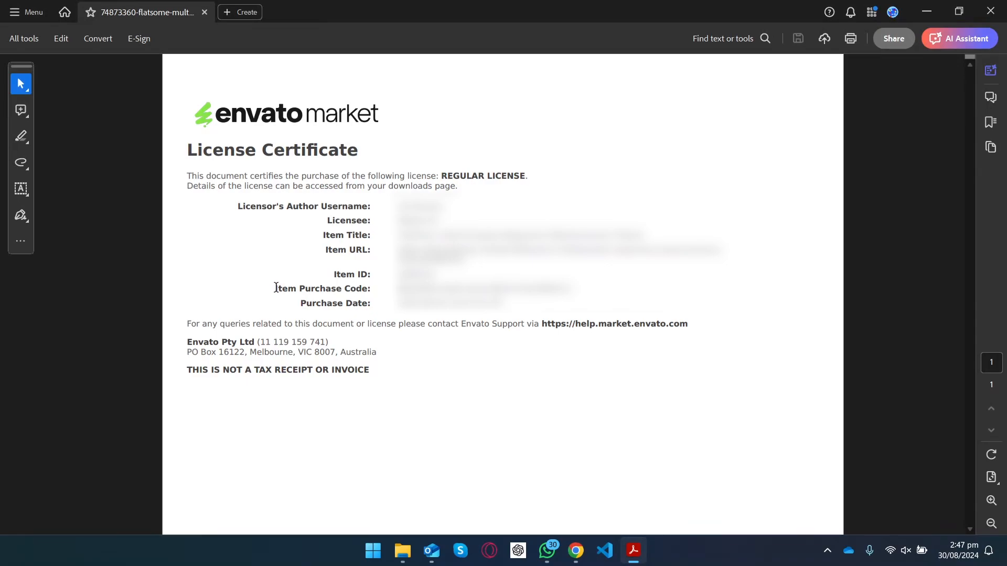
drag(276, 288, 403, 289)
click(402, 288)
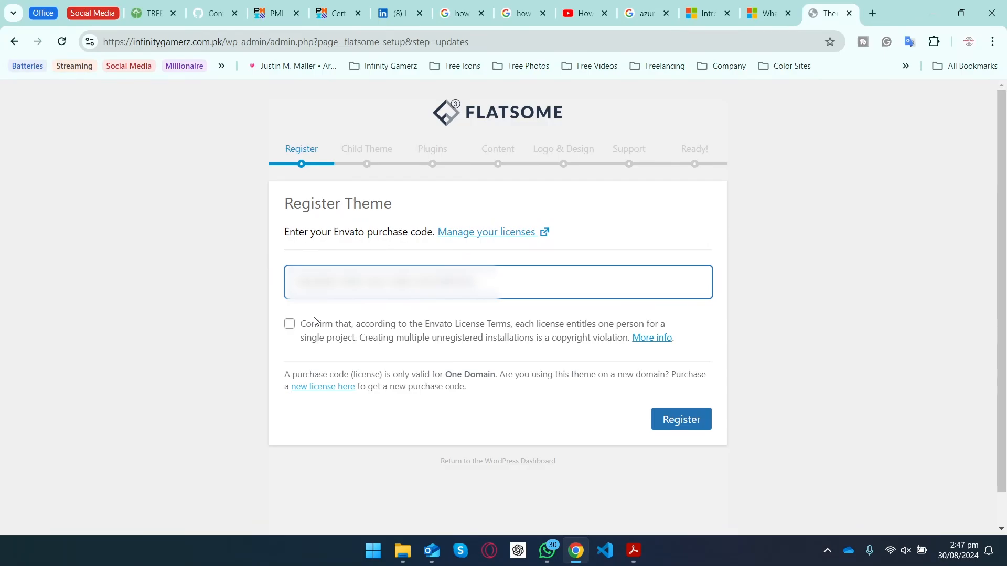
click(289, 325)
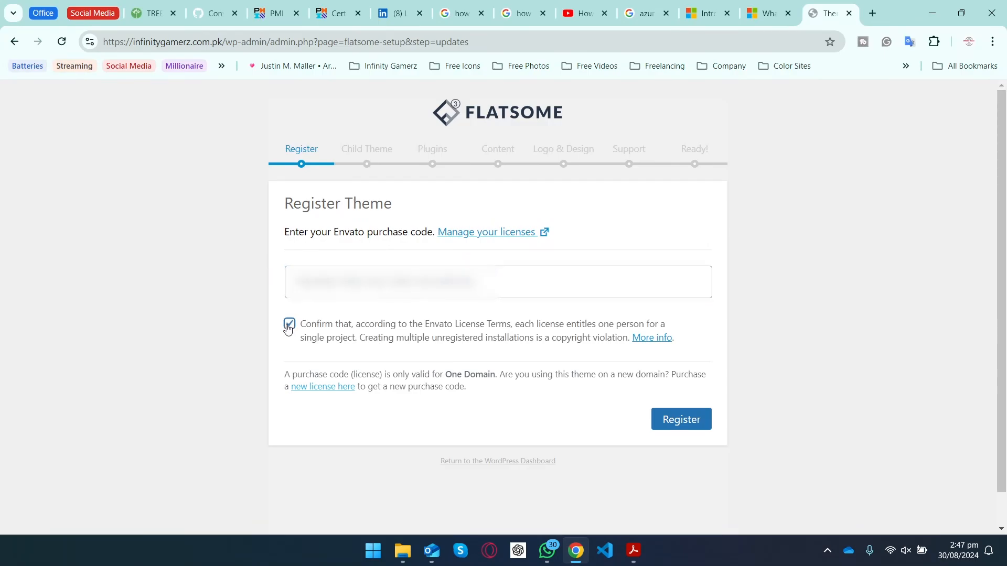
click(685, 428)
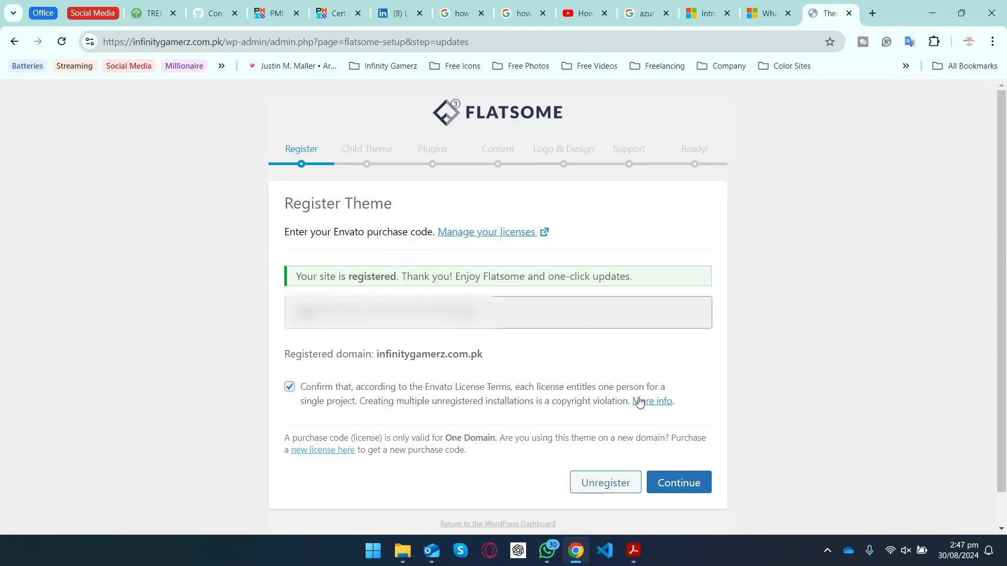
click(684, 482)
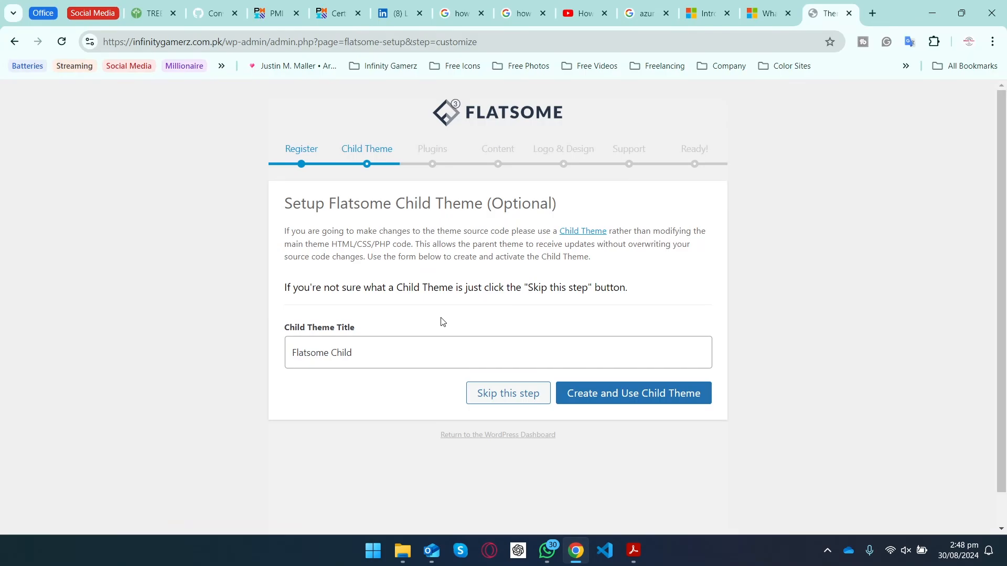
- Skip the child theme, default plugins and Logo & Design stages of the setup wizard, and continue past Help and Support to finish it
click(490, 400)
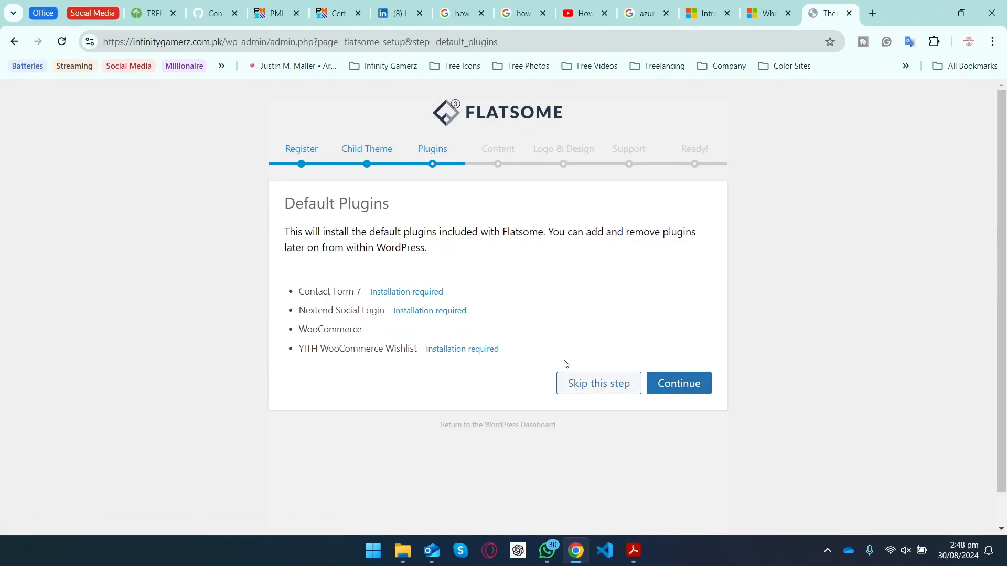
click(575, 384)
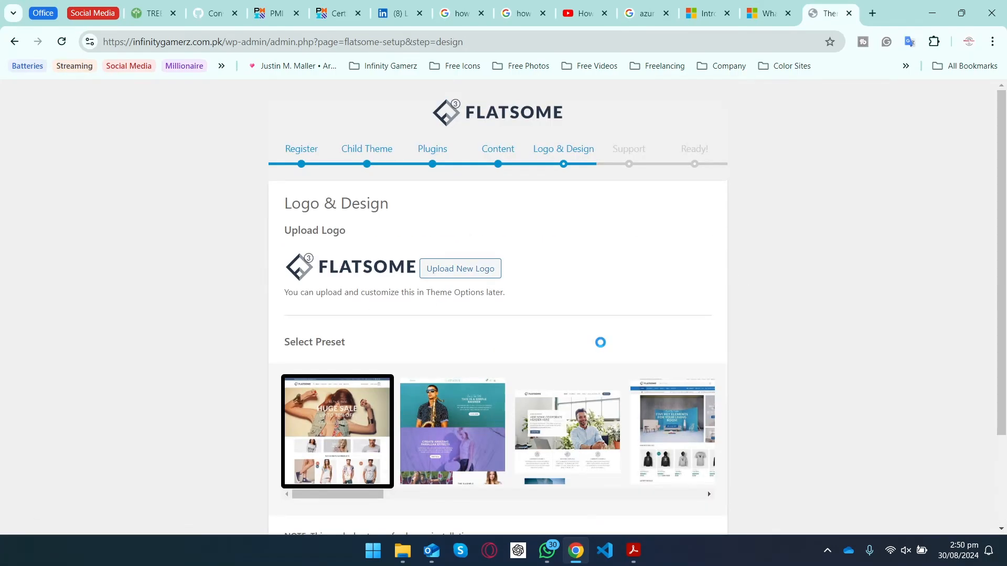
scroll(601, 342, down, 2)
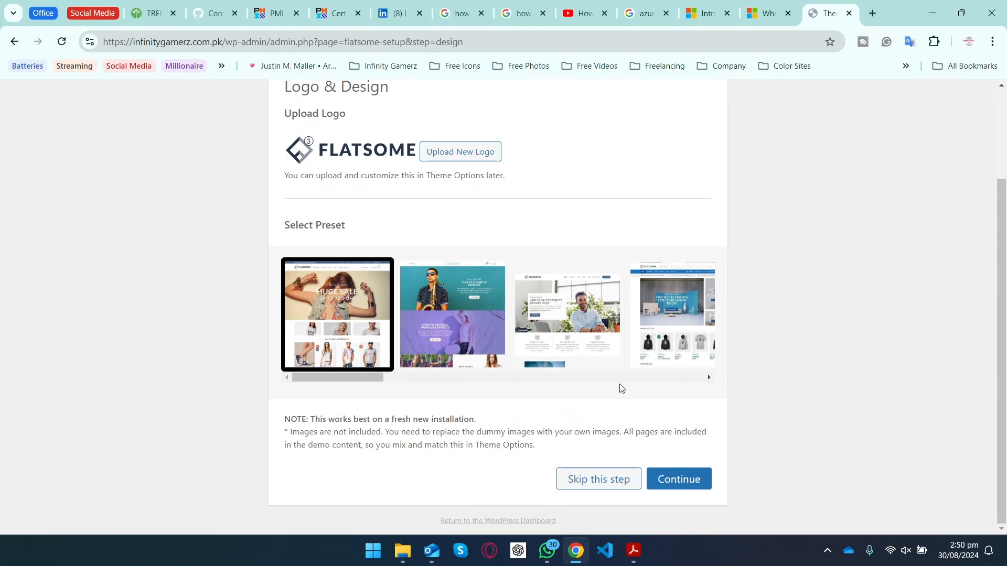
click(611, 485)
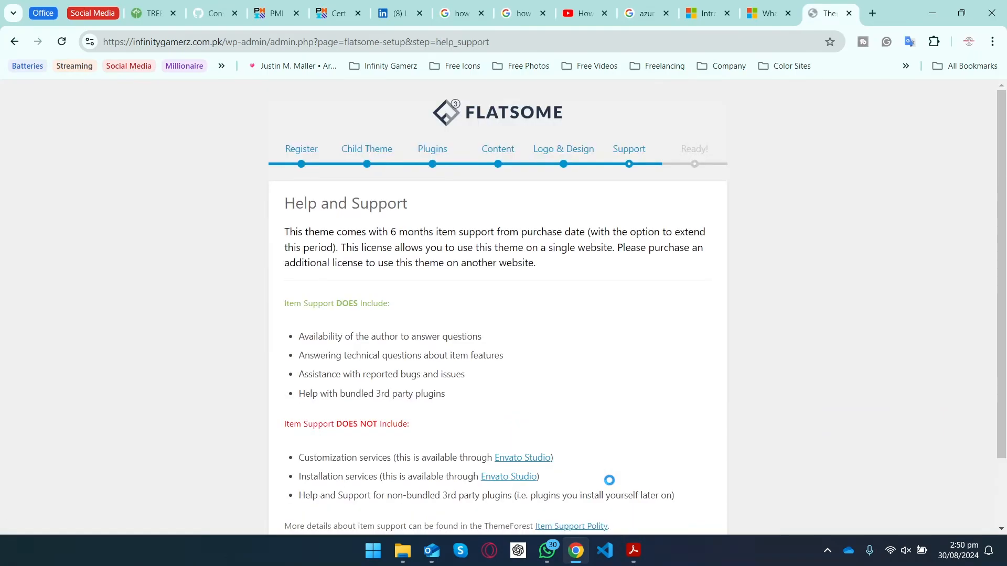
scroll(609, 480, down, 2)
click(656, 487)
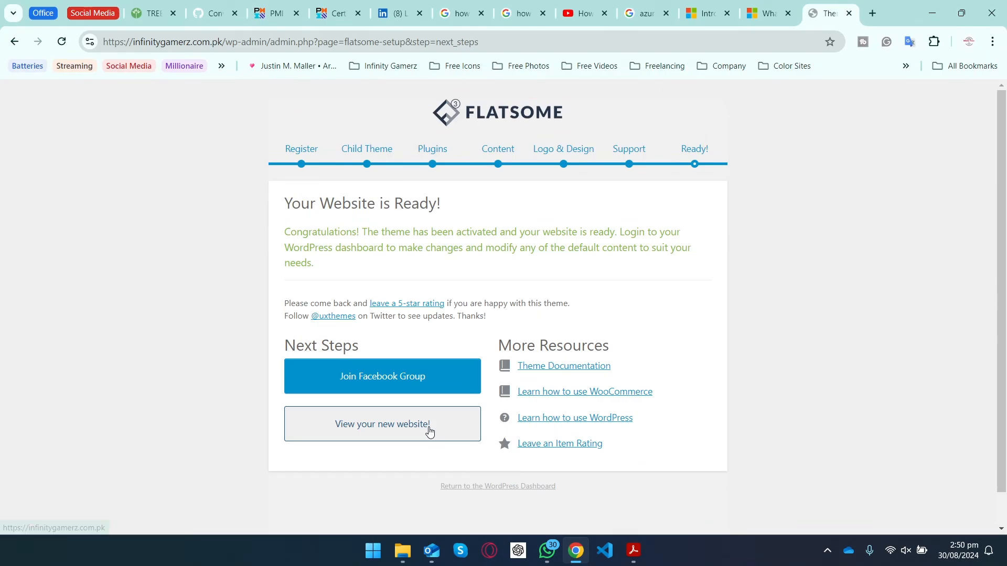
- Open the new website and review the Flatsome demo homepage from the sale banner down to the latest news
click(381, 435)
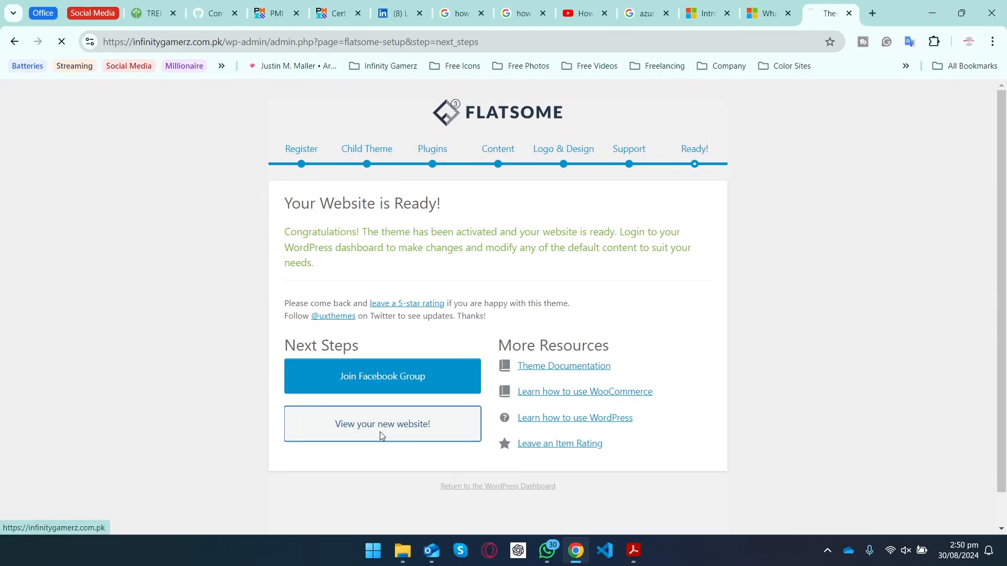
scroll(349, 290, down, 10)
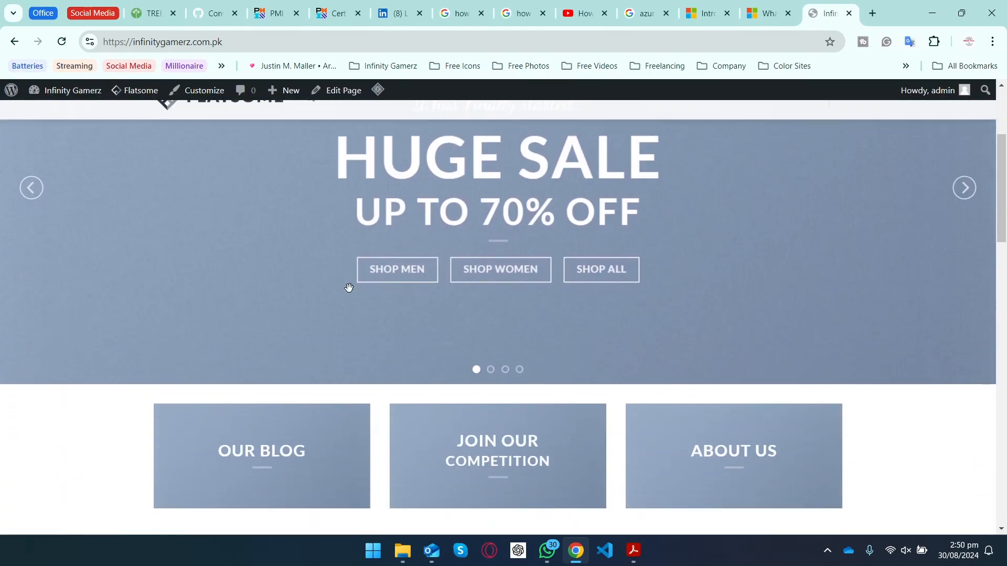
scroll(350, 292, up, 4)
scroll(350, 292, up, 4)
scroll(349, 292, down, 5)
scroll(334, 383, down, 3)
scroll(335, 382, down, 12)
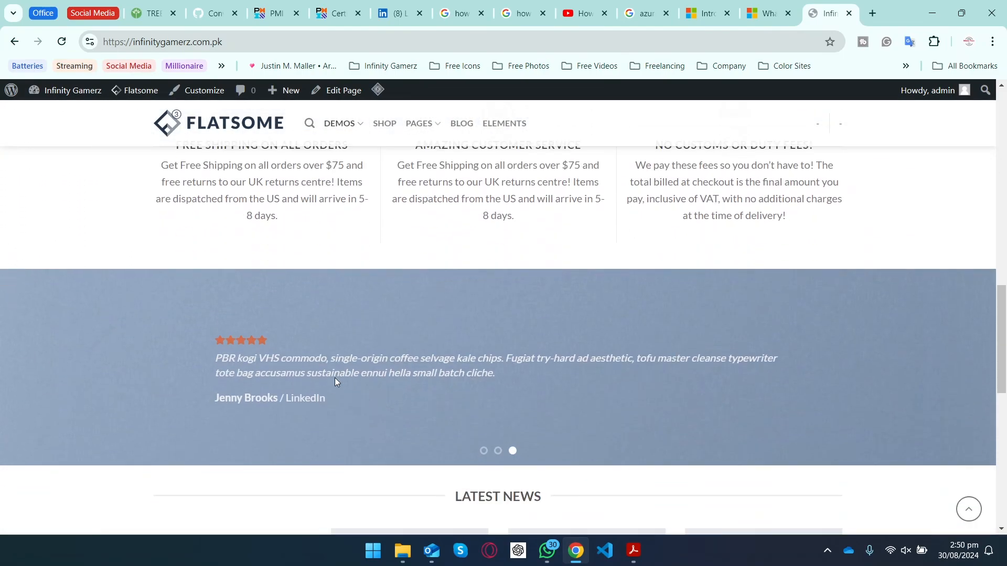
scroll(334, 377, up, 20)
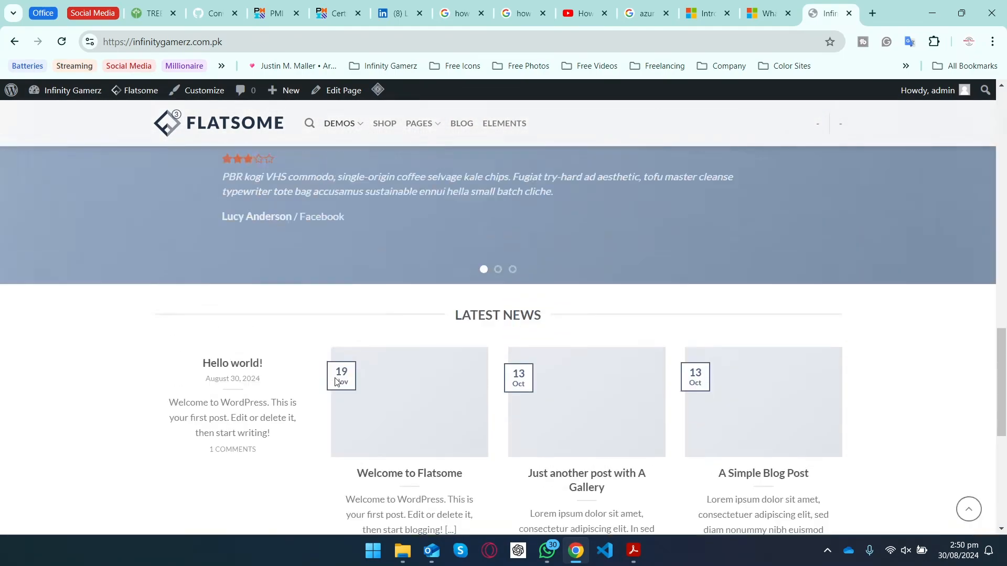